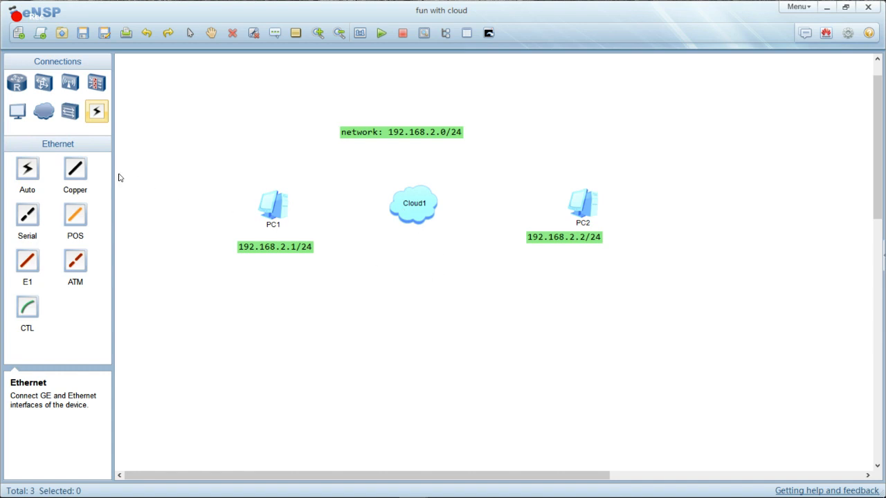
Add an internal GE port with UDP binding to Cloud1 in its settings, and close the settings.
right_click(412, 205)
left_click(434, 255)
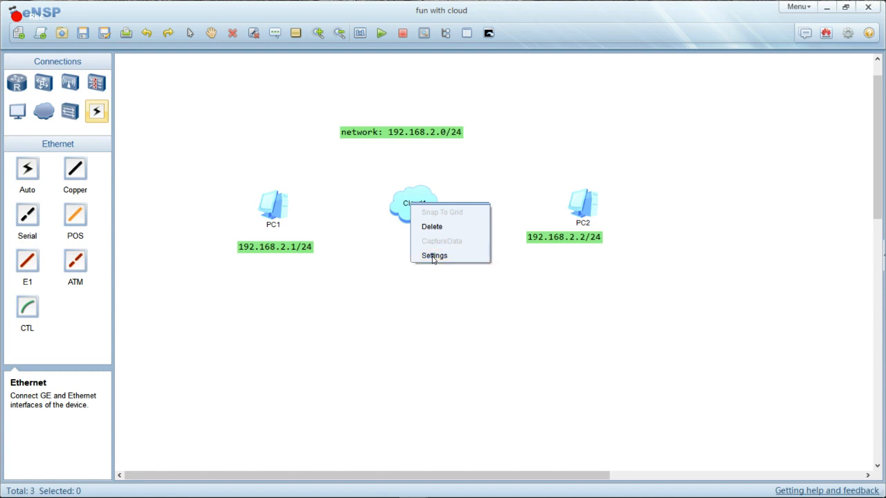
left_click_drag(442, 88, 457, 81)
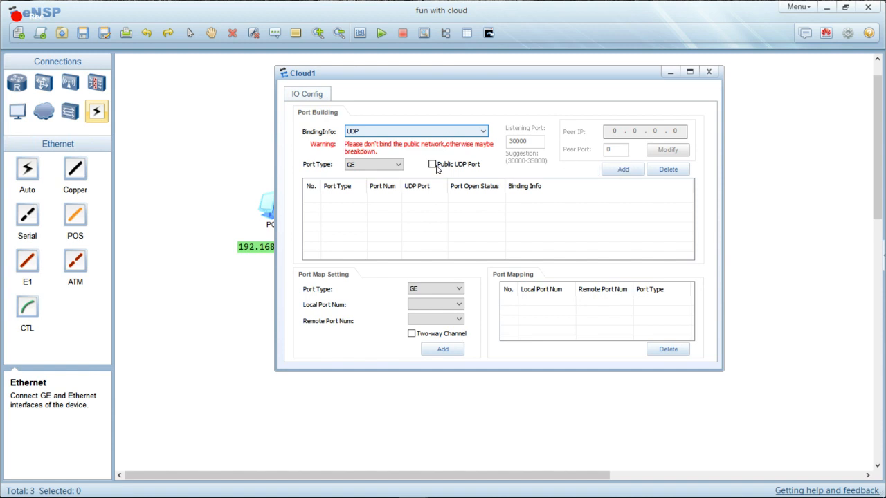
left_click(618, 172)
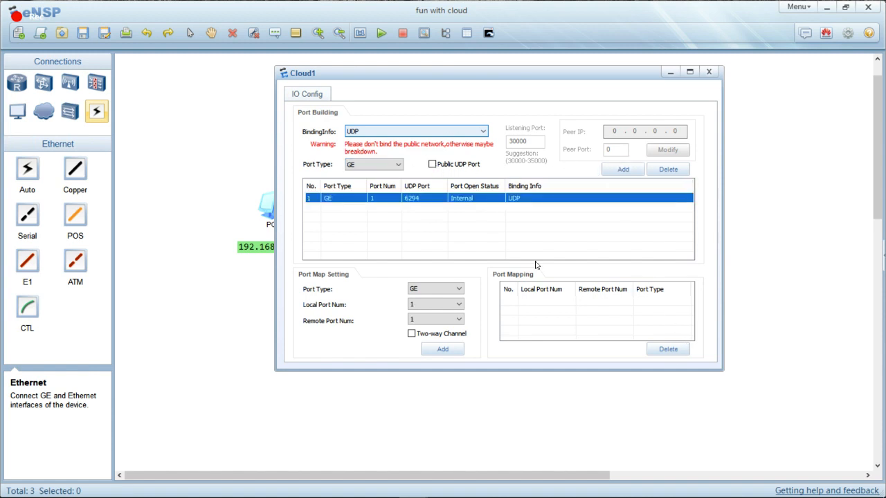
left_click(709, 73)
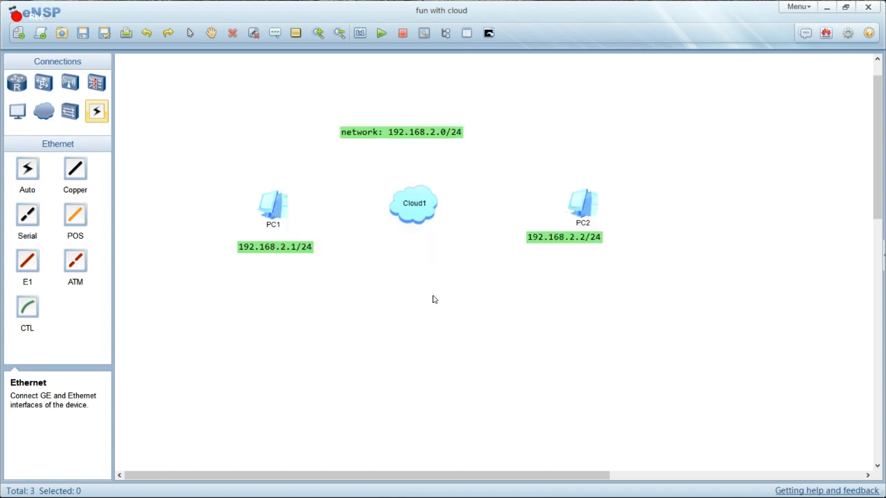
Connect PC1's Ethernet 0/0/1 to Cloud1's GE 0/0/1 with a copper cable and place both interface labels below the link.
left_click(77, 173)
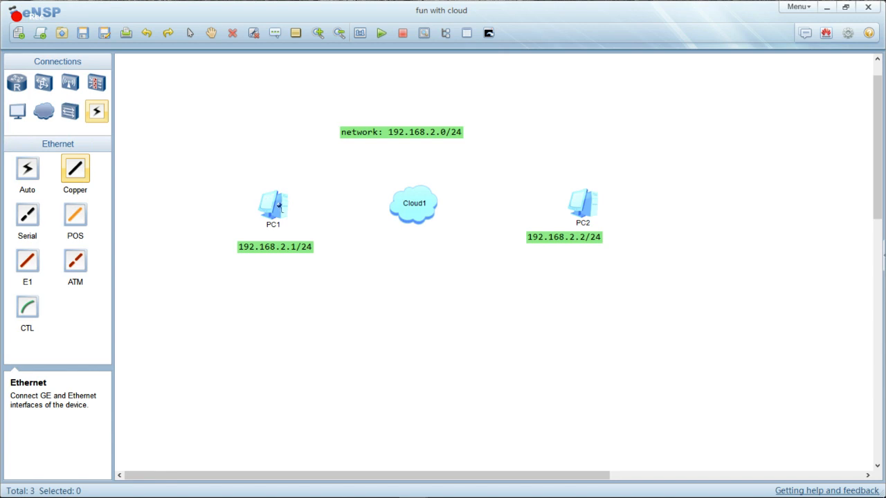
left_click(278, 206)
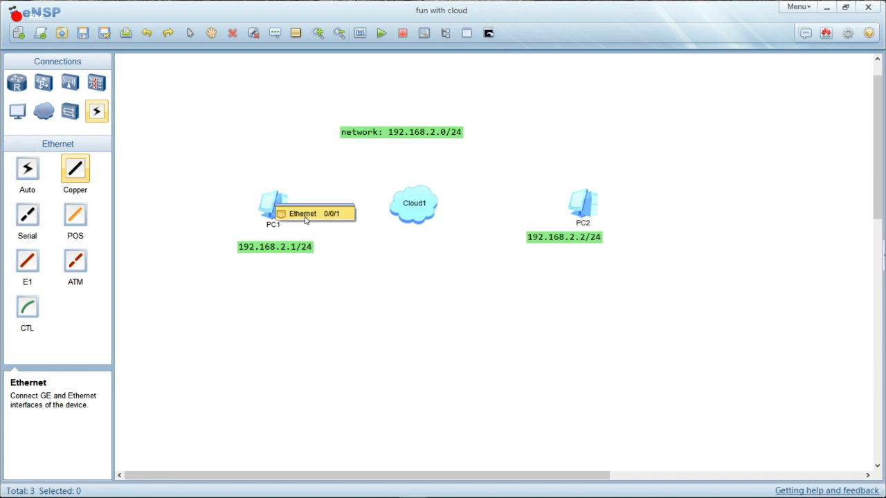
left_click(305, 215)
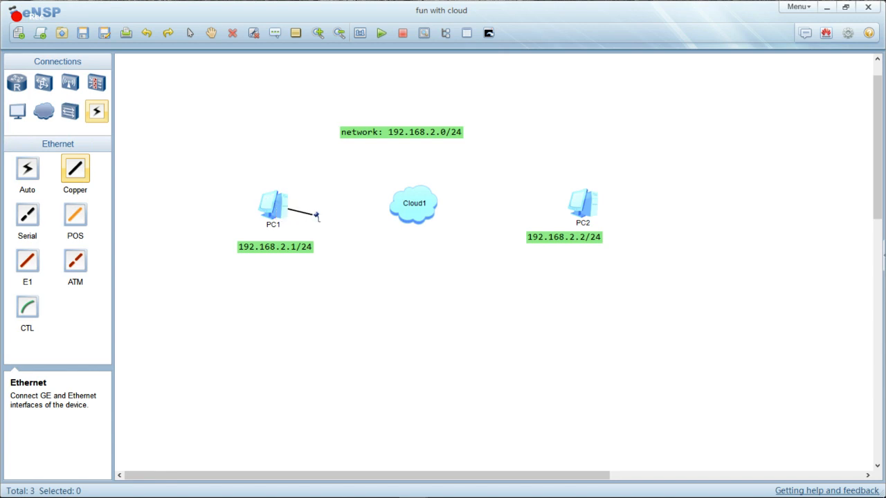
left_click(406, 210)
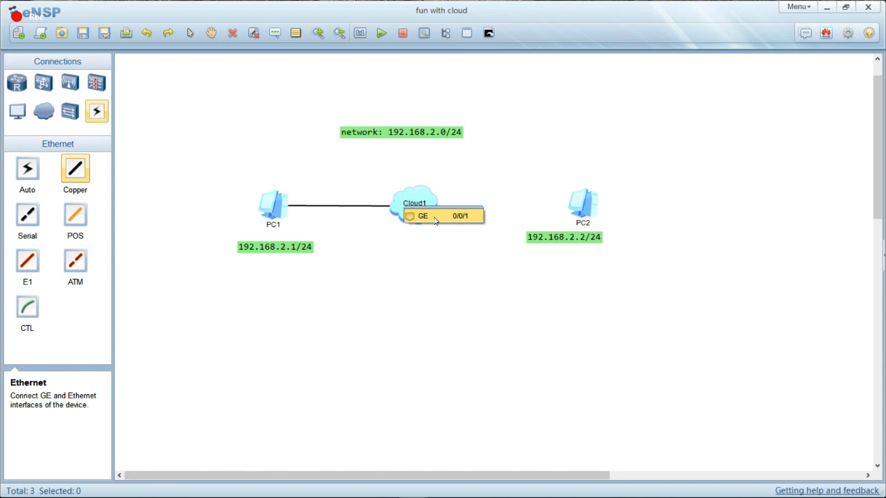
left_click(435, 219)
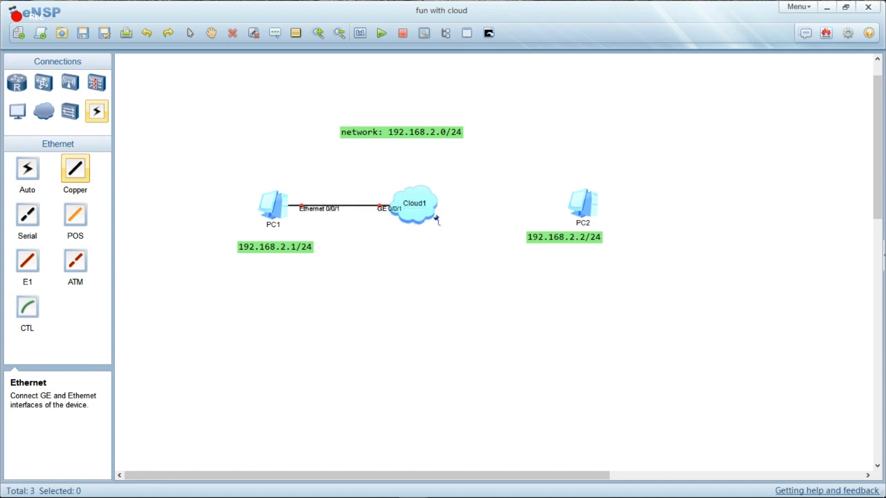
right_click(381, 284)
left_click_drag(418, 207, 380, 219)
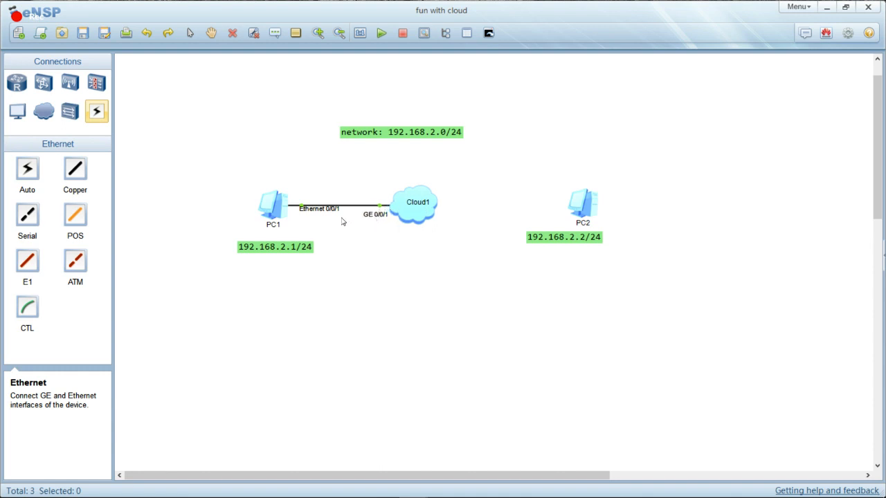
left_click_drag(318, 214, 313, 220)
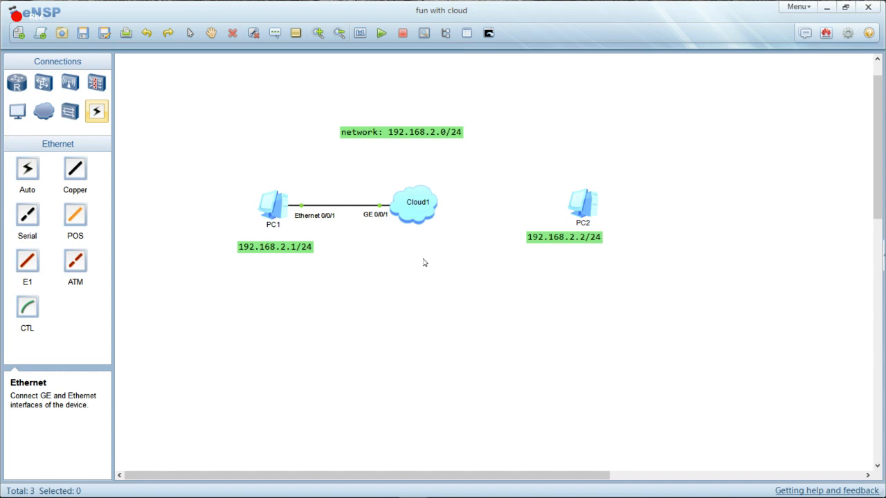
Add a second GE port with UDP binding in Cloud1's settings, and close the settings.
left_click(407, 211)
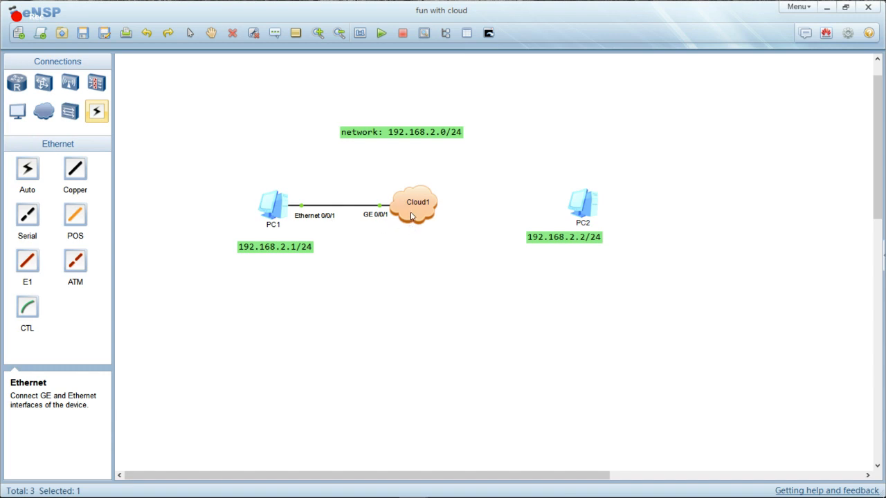
right_click(413, 207)
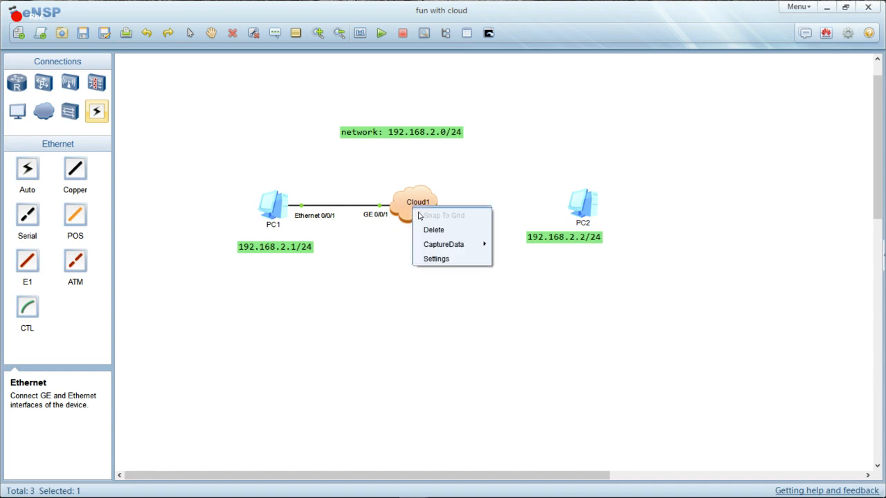
left_click(438, 260)
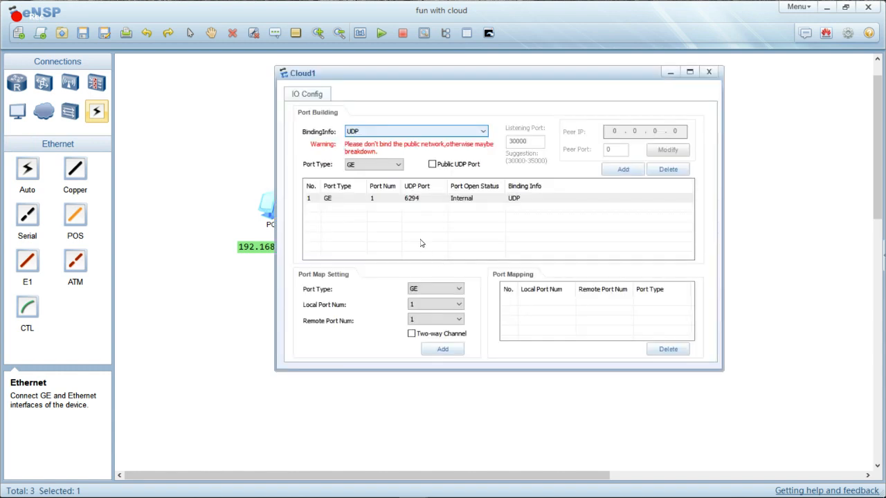
left_click(622, 169)
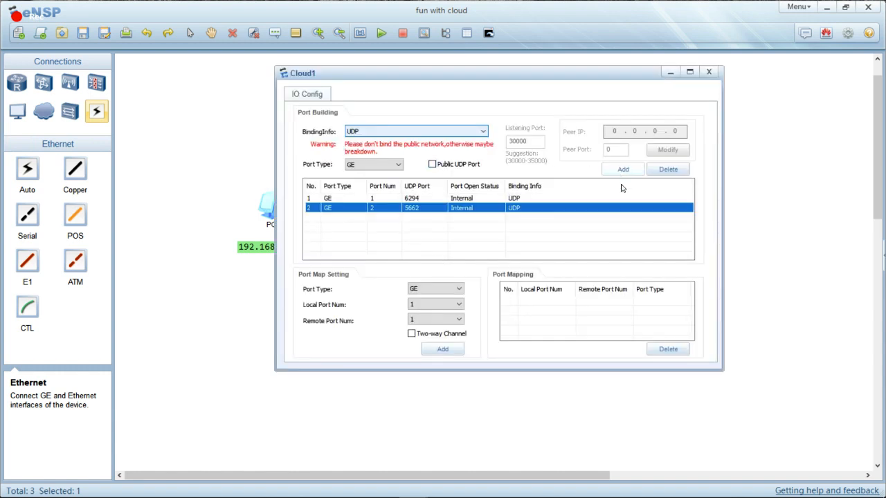
left_click(709, 72)
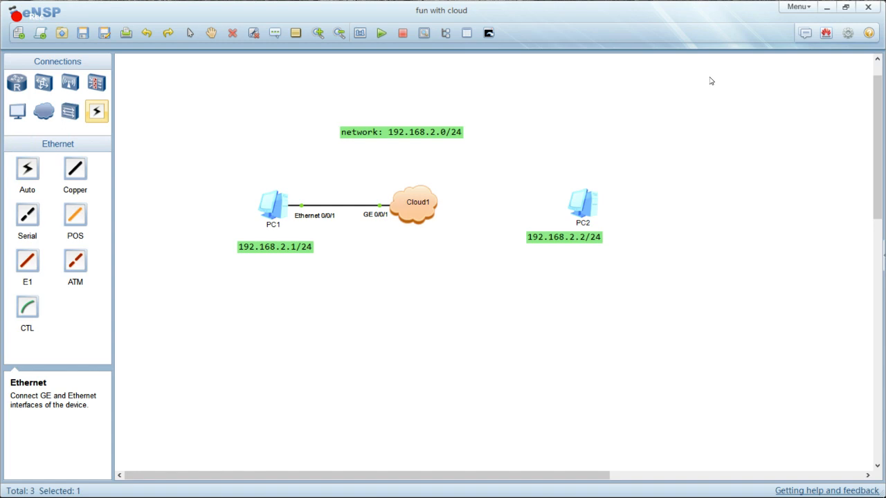
Connect Cloud1's GE 0/0/2 to PC2's Ethernet 0/0/1 with a copper cable and place both interface labels below the link.
left_click(78, 170)
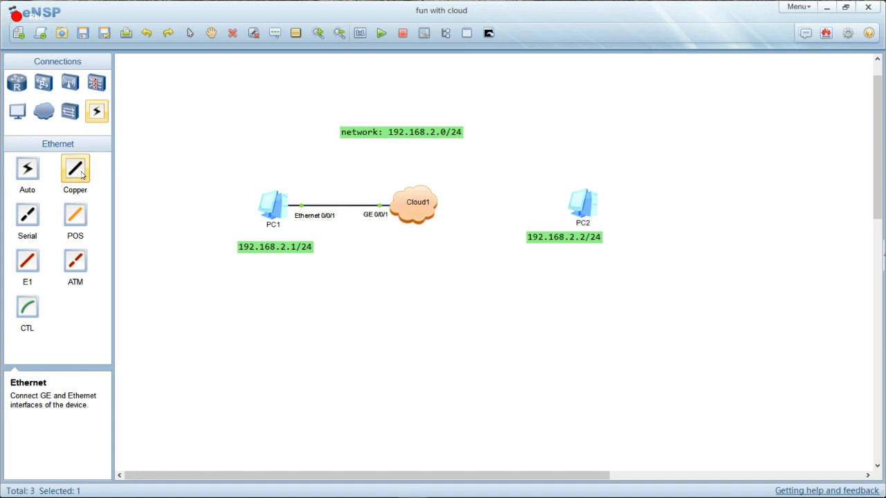
left_click(418, 208)
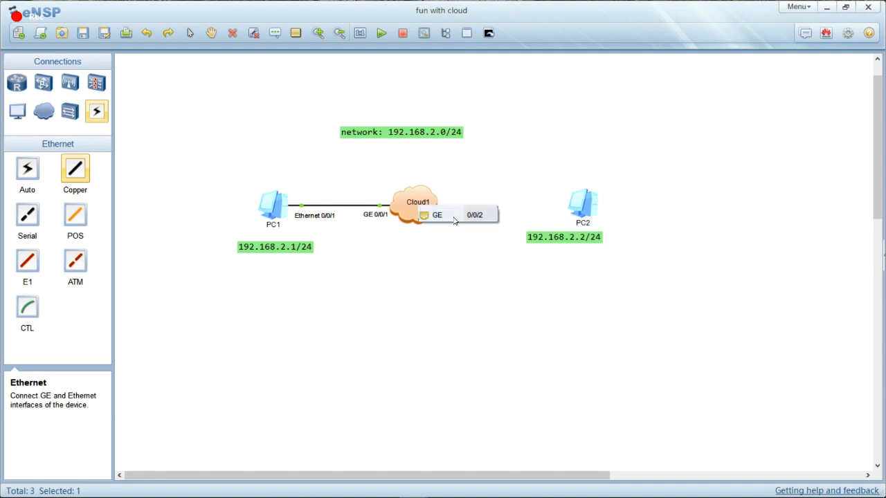
left_click(453, 218)
left_click(579, 207)
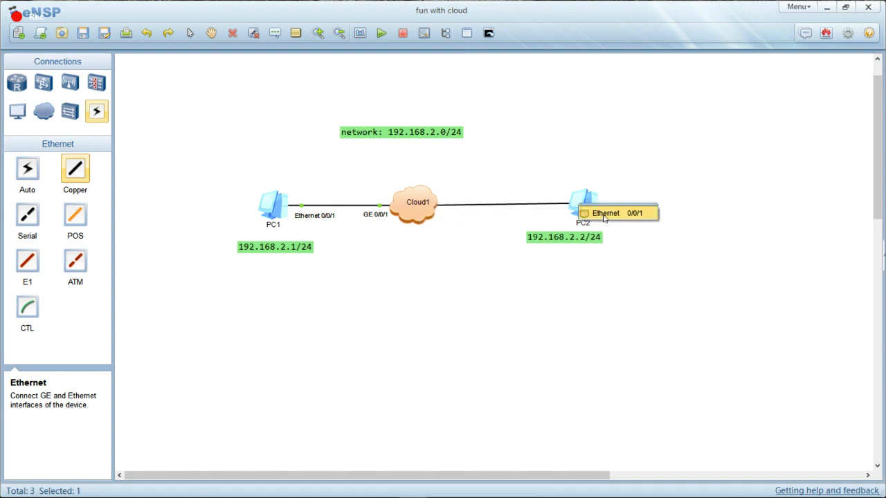
left_click(612, 216)
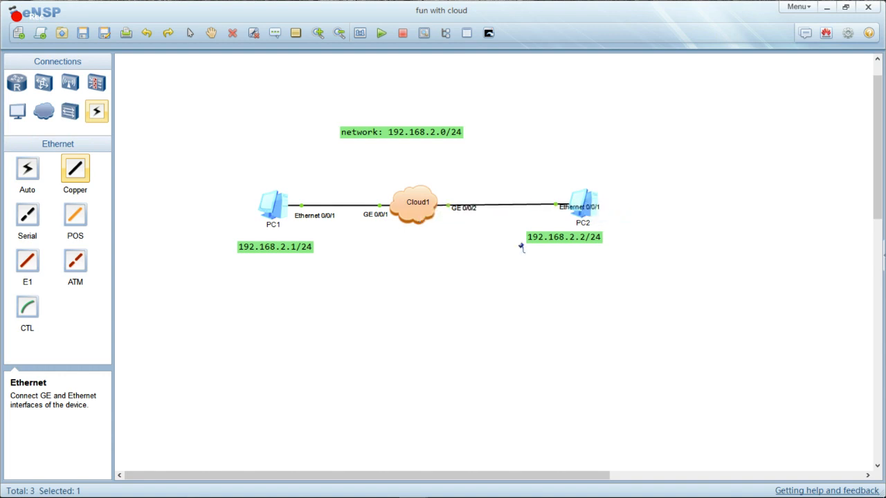
right_click(451, 279)
left_click_drag(465, 214, 464, 221)
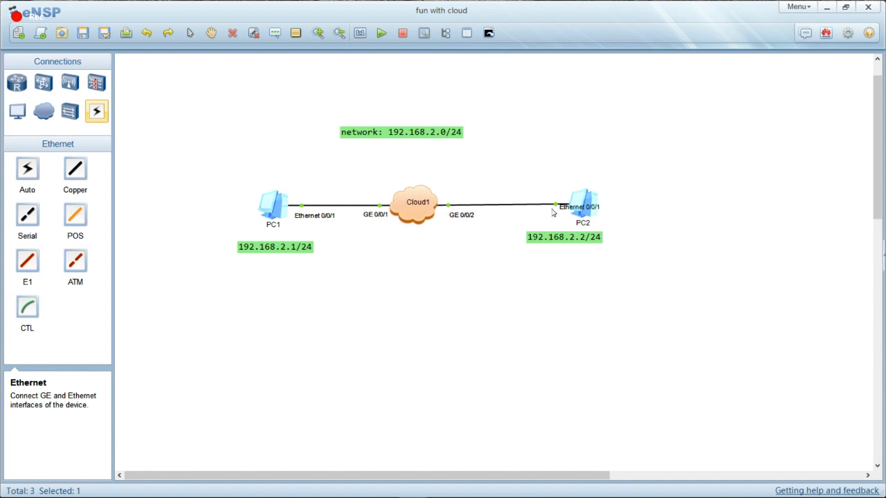
left_click_drag(576, 212, 529, 226)
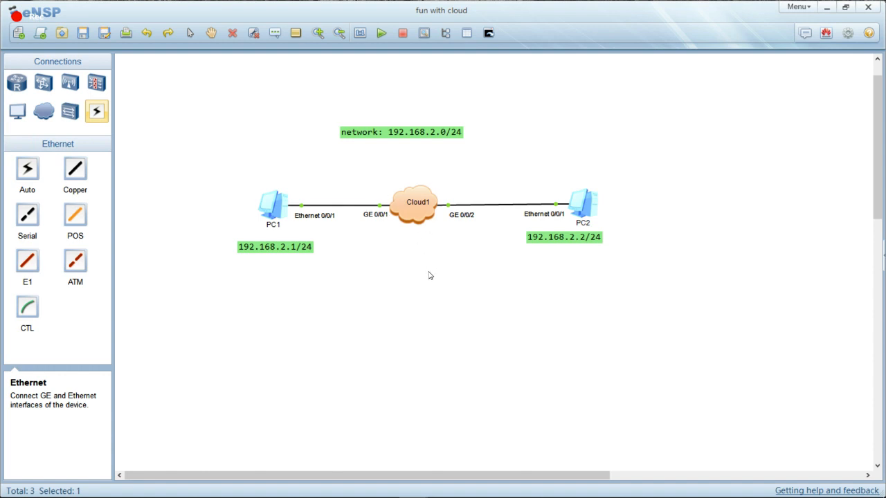
Check the static IPv4 address and subnet mask in the basic configuration of PC2 and PC1.
left_click(428, 296)
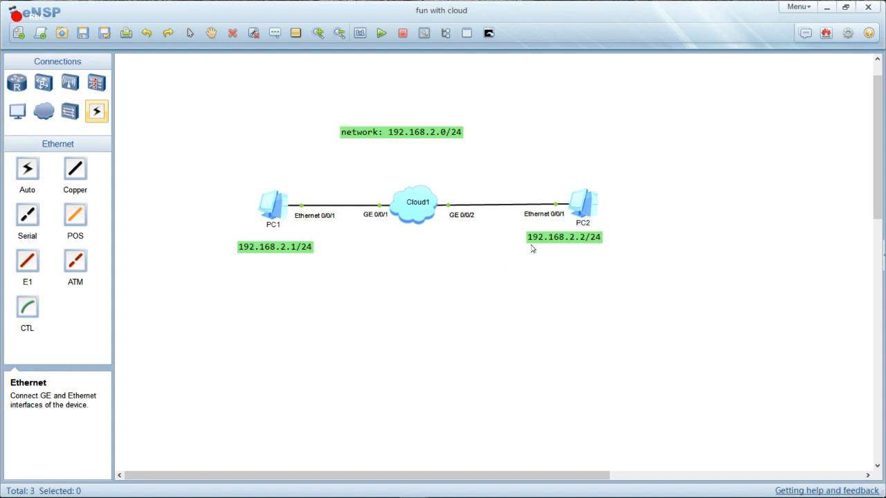
left_click(580, 211)
double_click(580, 211)
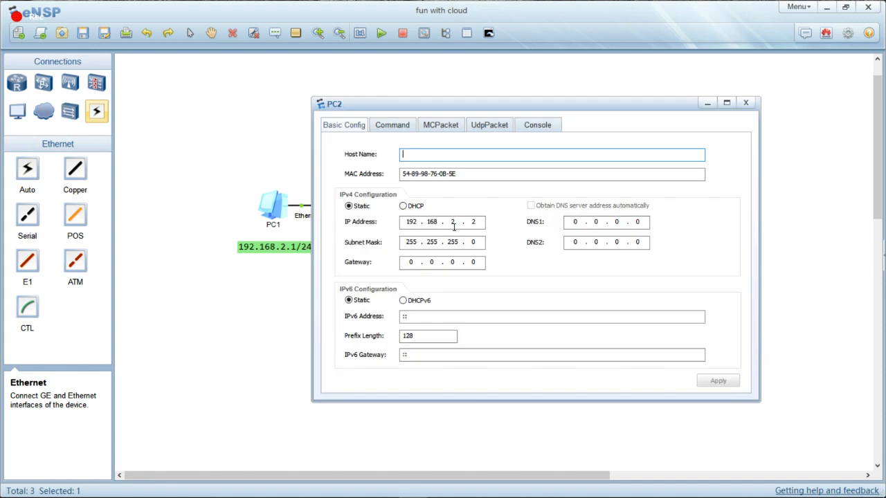
left_click(746, 105)
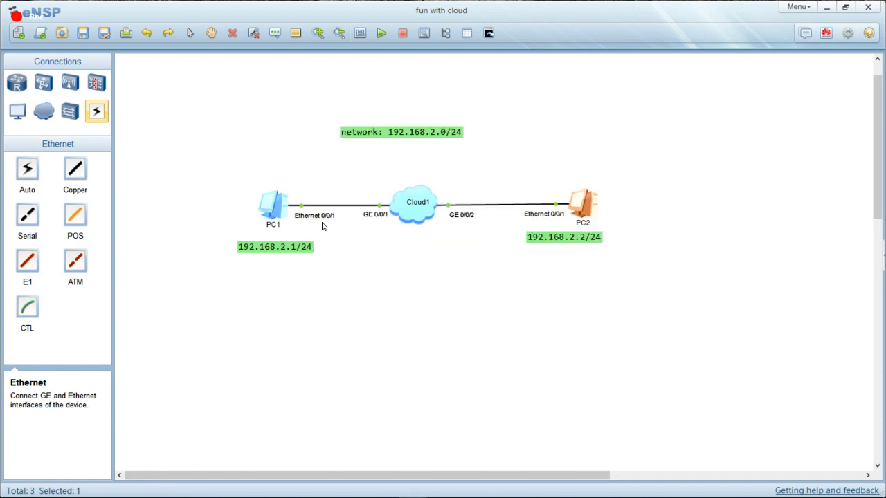
left_click(278, 212)
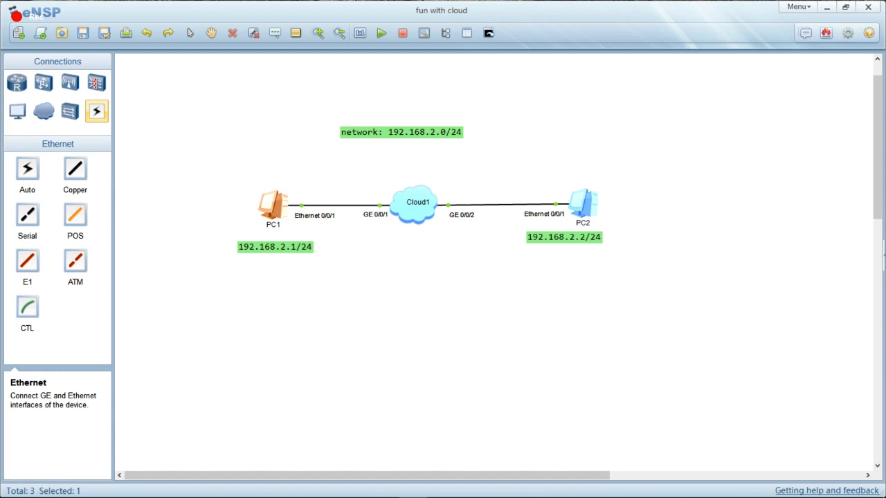
double_click(277, 210)
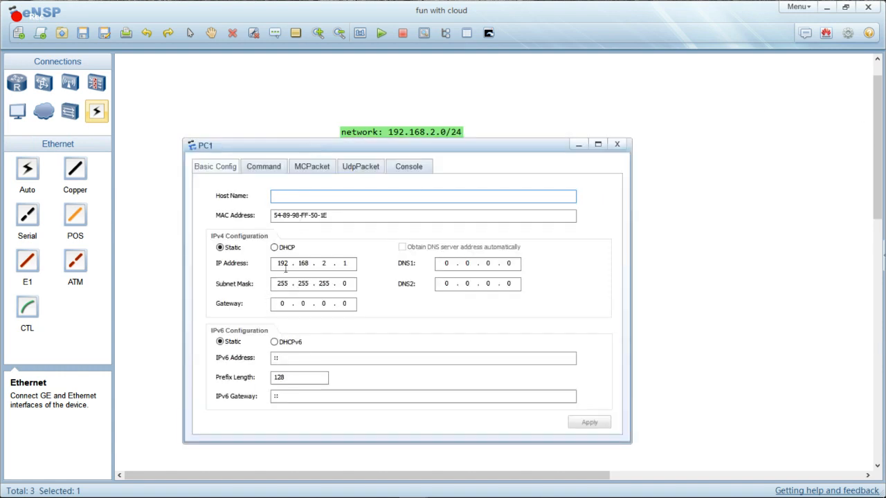
Ping 192.168.2.2 from PC1's command line, and minimize the PC1 window.
left_click(263, 167)
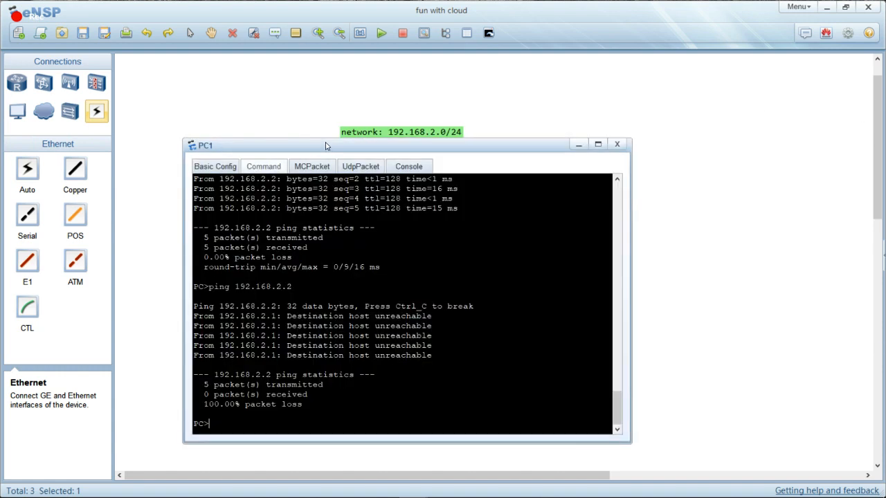
left_click_drag(325, 145, 622, 130)
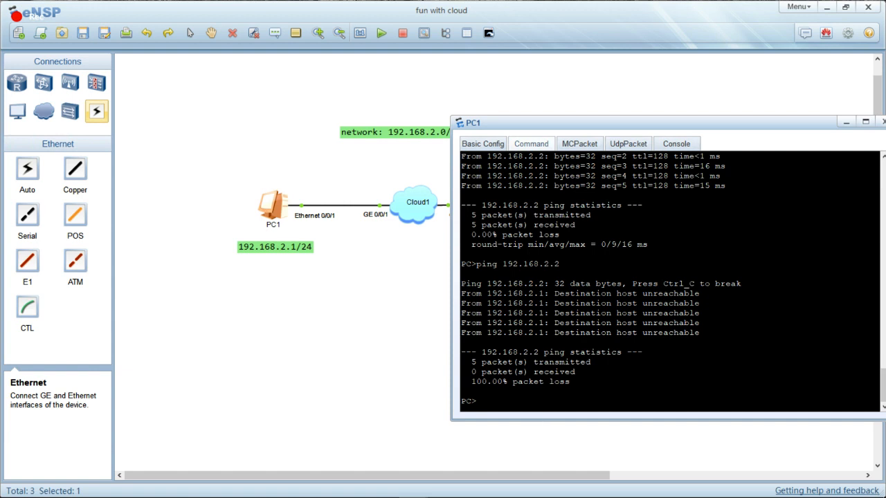
key("Up")
key("Return")
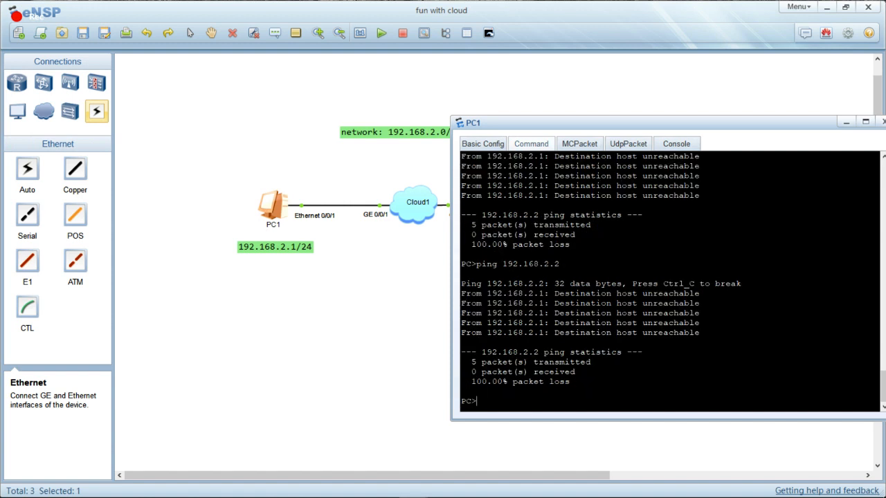
left_click_drag(684, 125, 424, 156)
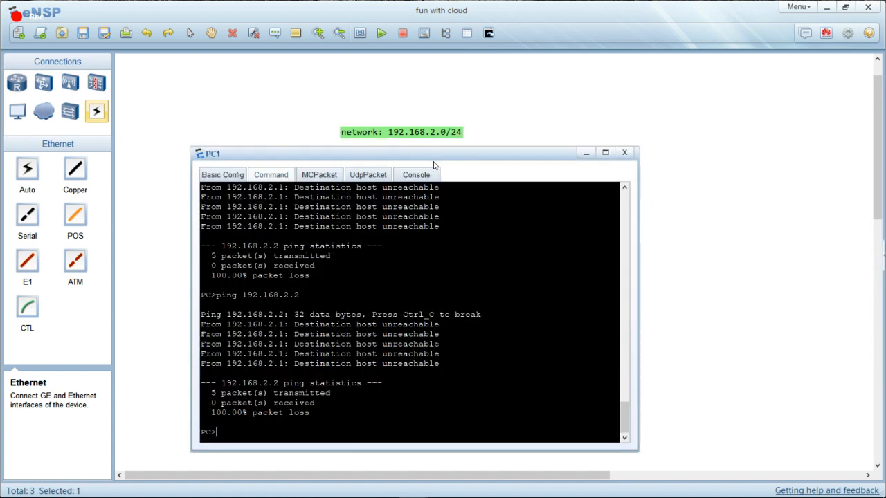
left_click_drag(523, 157, 559, 153)
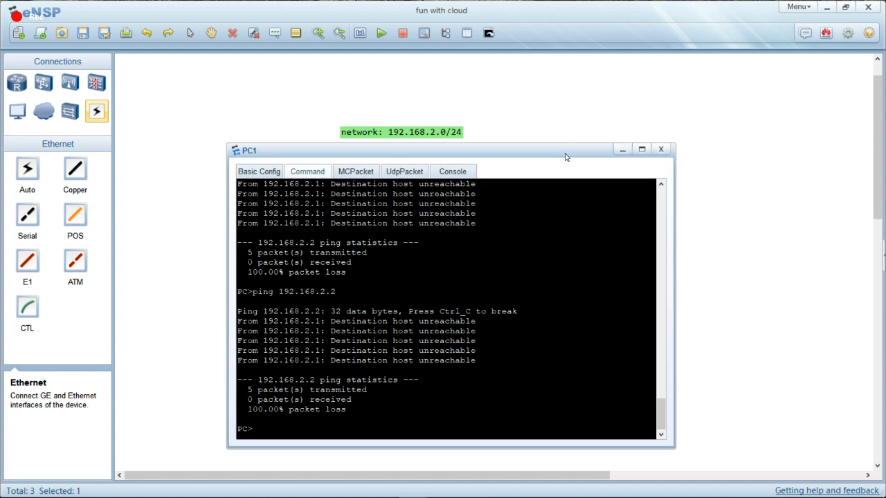
left_click(620, 151)
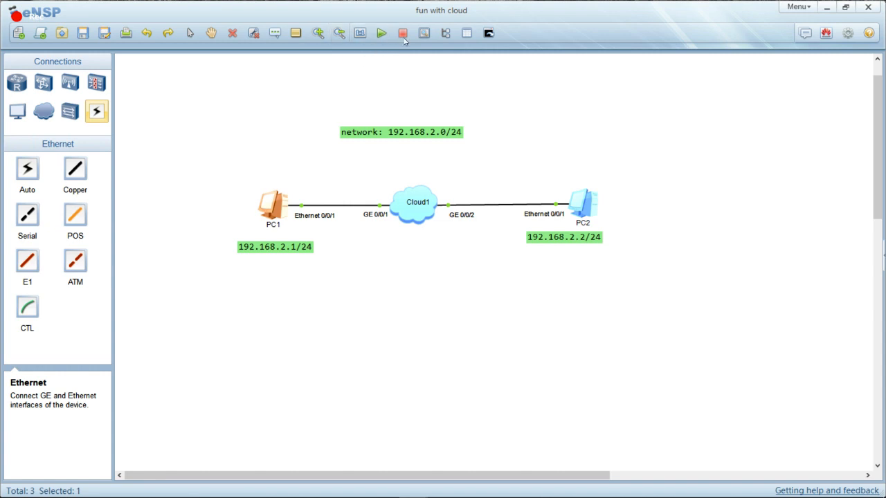
Start a data capture on Cloud1's GE 0/0/1 interface and minimize its Wireshark window.
left_click(424, 33)
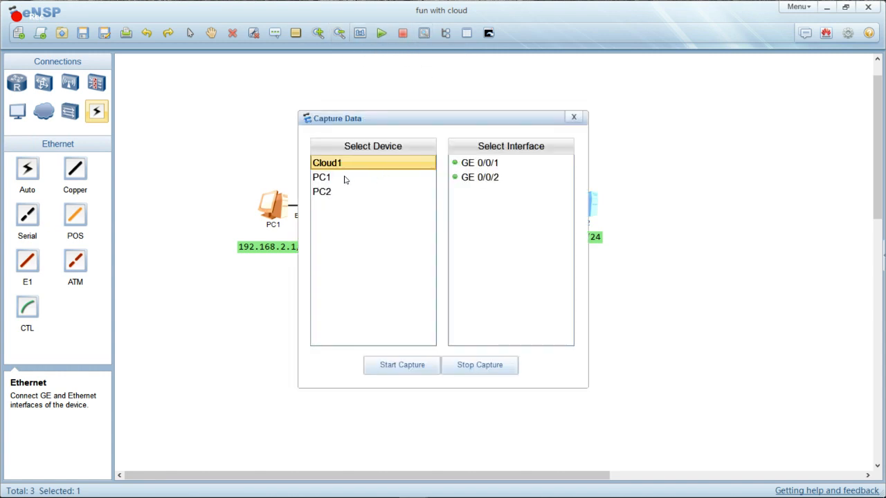
left_click_drag(396, 123, 302, 199)
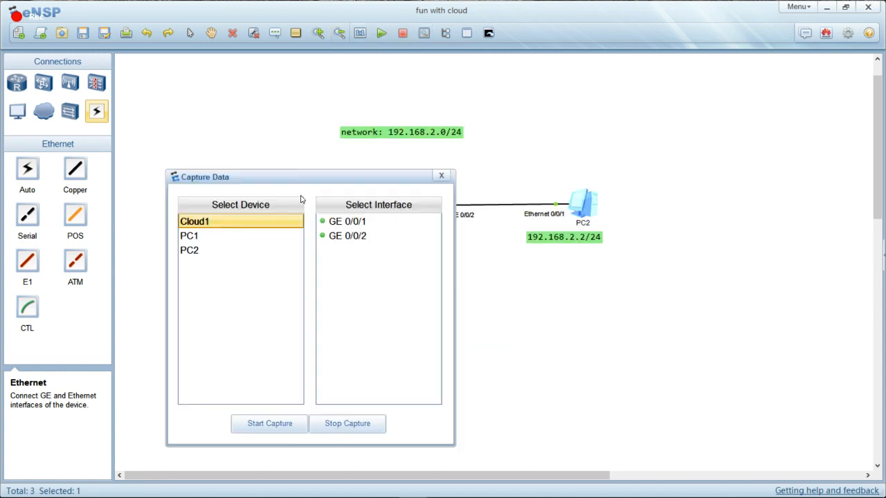
left_click(345, 222)
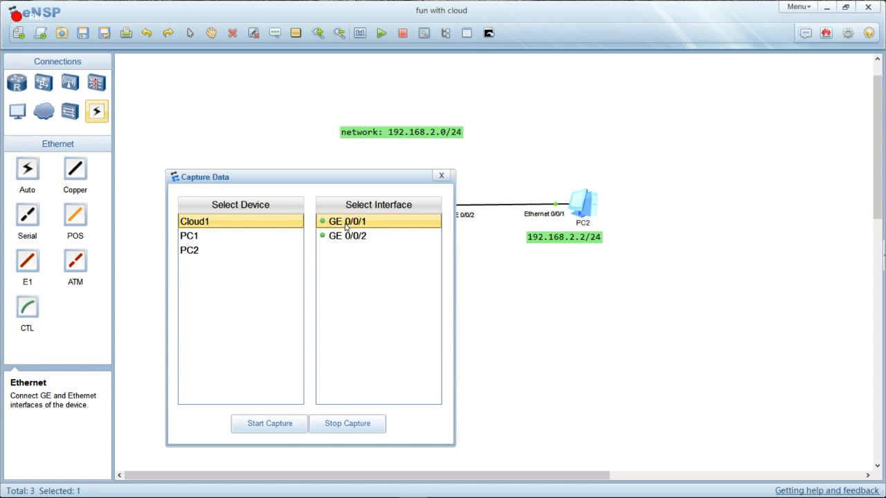
left_click(264, 425)
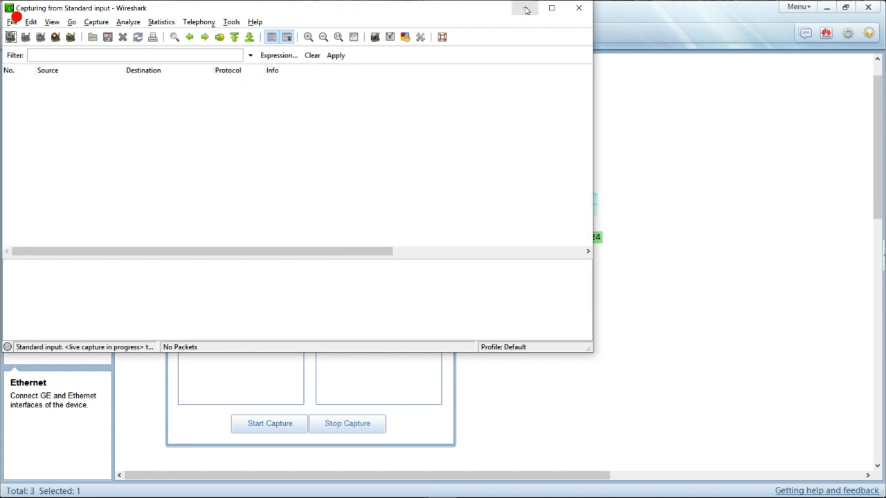
left_click(526, 10)
Start a data capture on Cloud1's GE 0/0/2 interface, move its Wireshark window aside and close the capture dialog.
left_click(348, 239)
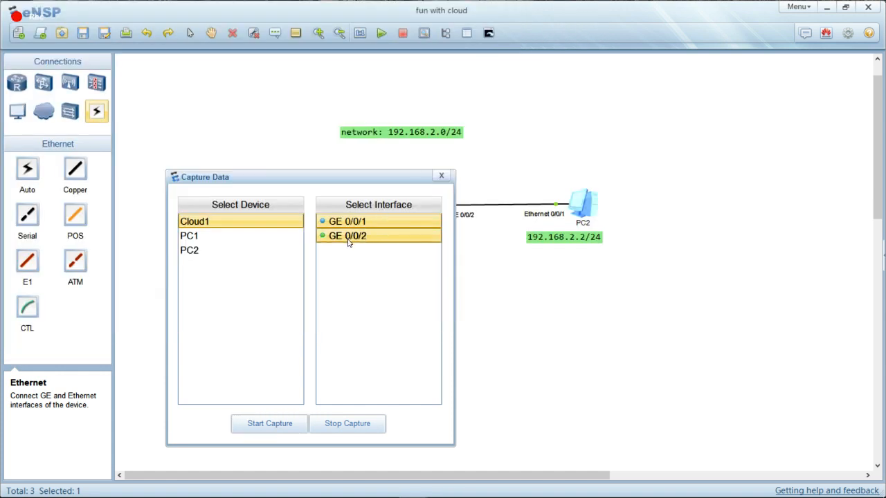
left_click(272, 423)
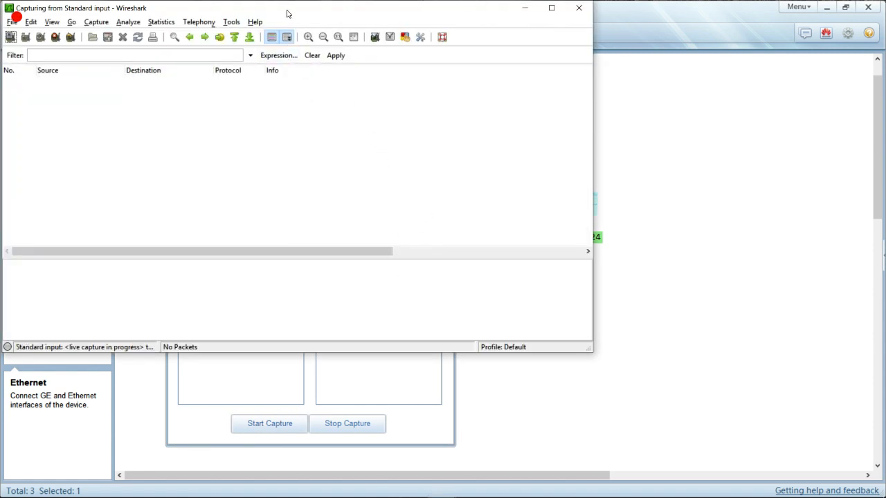
left_click_drag(285, 14, 885, 57)
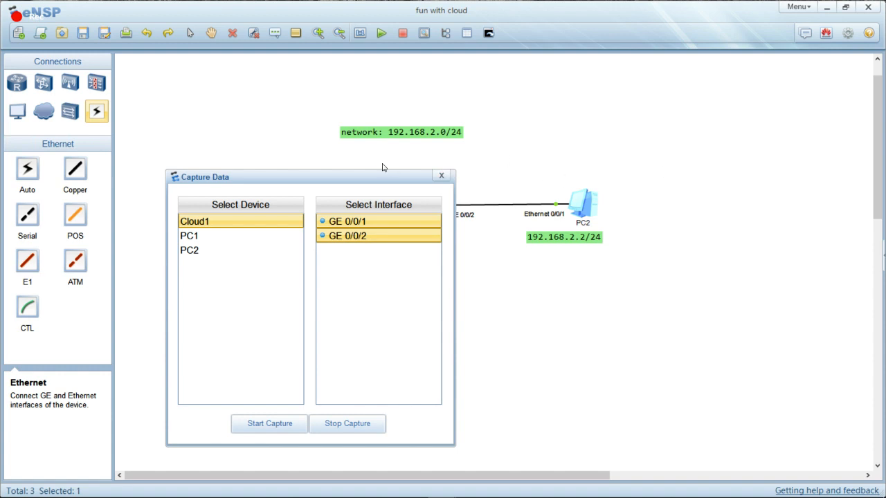
left_click(441, 176)
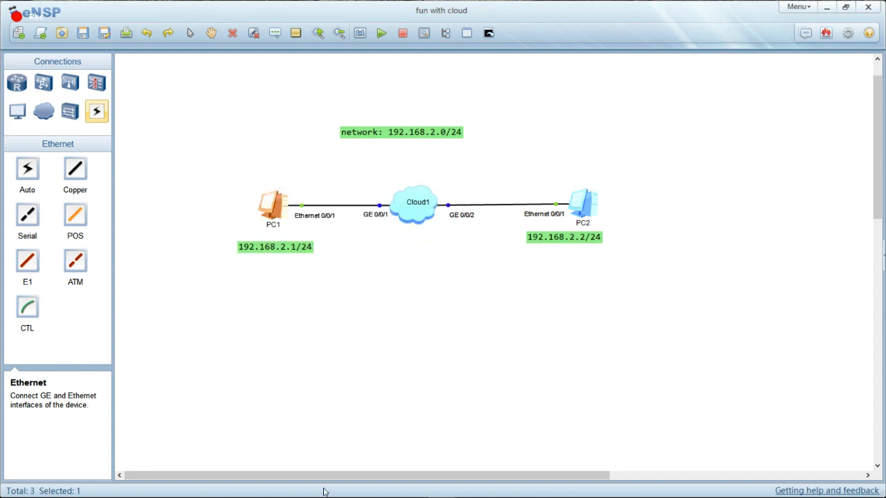
Place PC1's command line beside the GE 0/0/1 capture window and ping 192.168.2.2 from PC1 again.
mouse_move(443, 487)
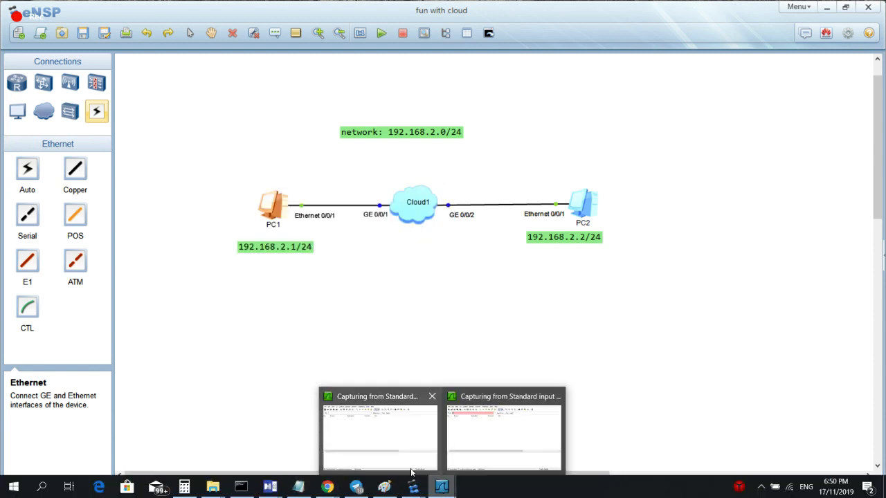
left_click(394, 450)
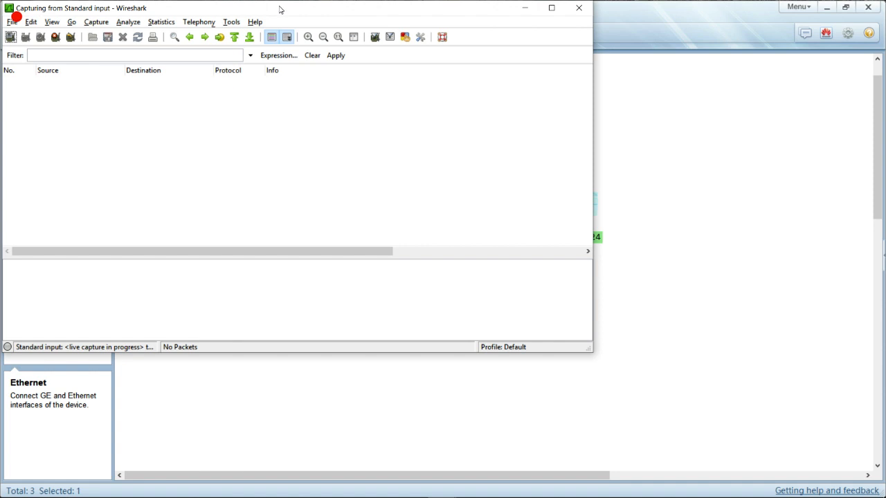
left_click_drag(280, 9, 442, 307)
double_click(272, 217)
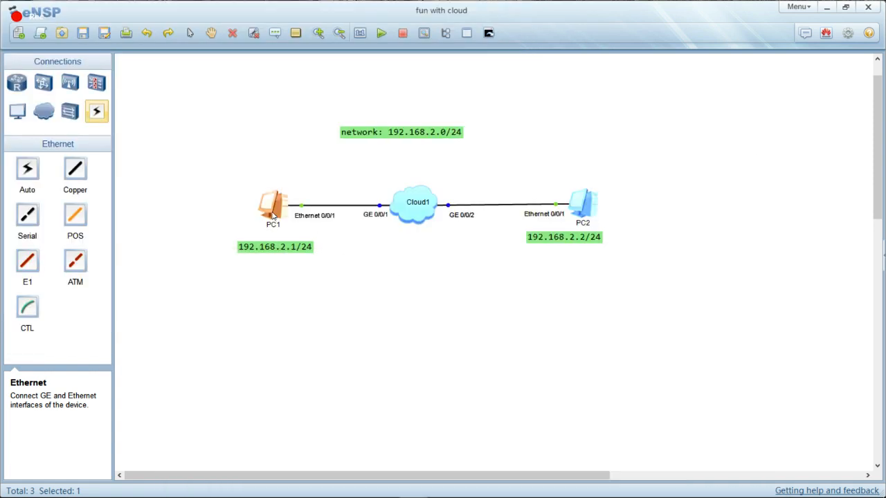
left_click_drag(384, 153, 219, 12)
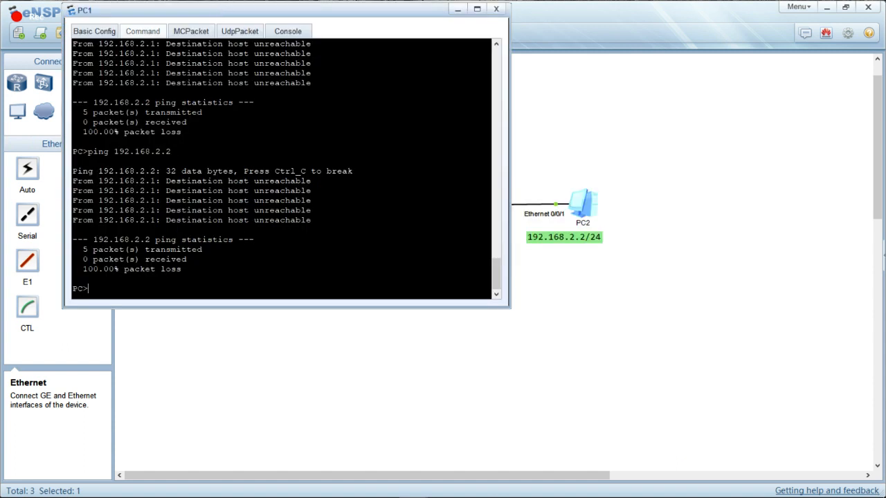
mouse_move(384, 491)
mouse_move(442, 488)
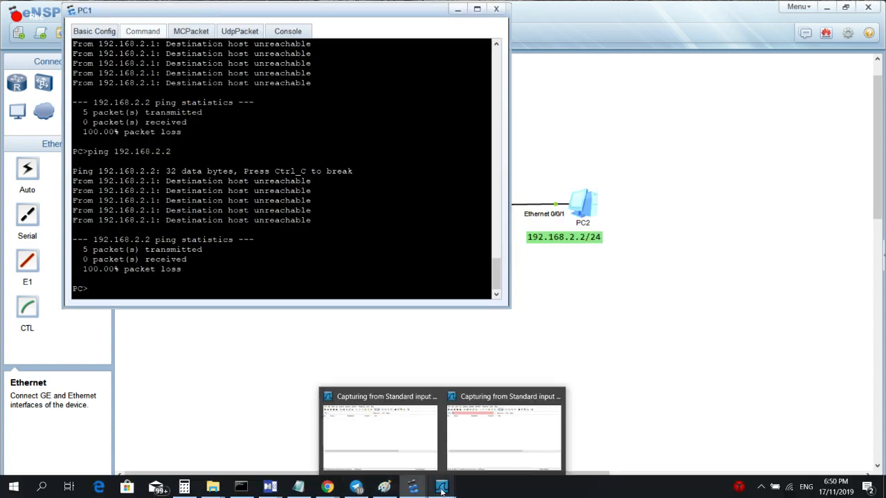
left_click(393, 443)
left_click_drag(451, 305, 808, 73)
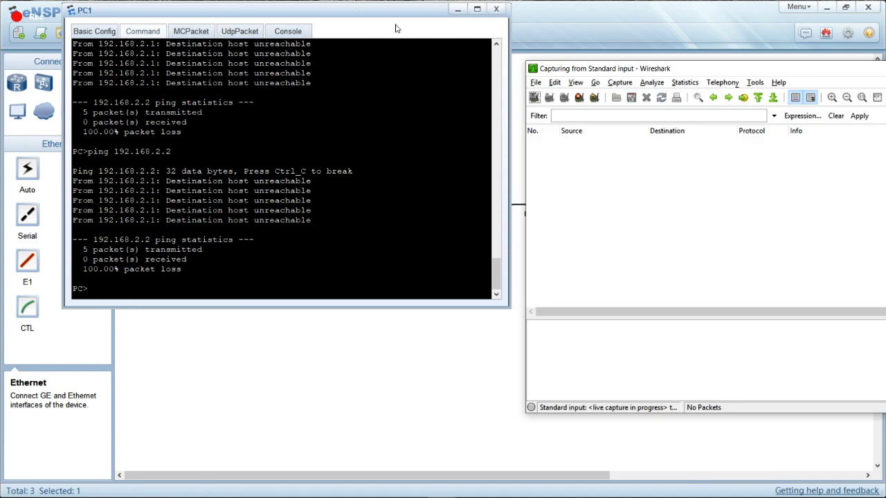
left_click_drag(360, 12, 365, 272)
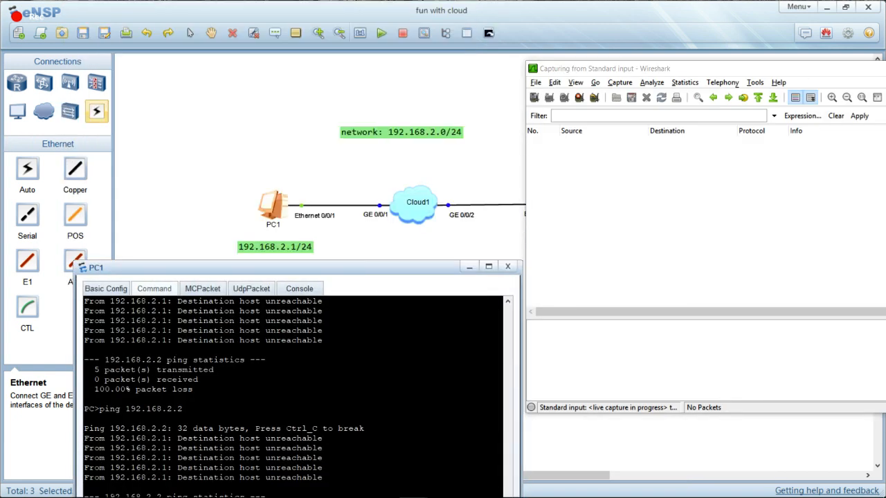
left_click_drag(226, 267, 164, 136)
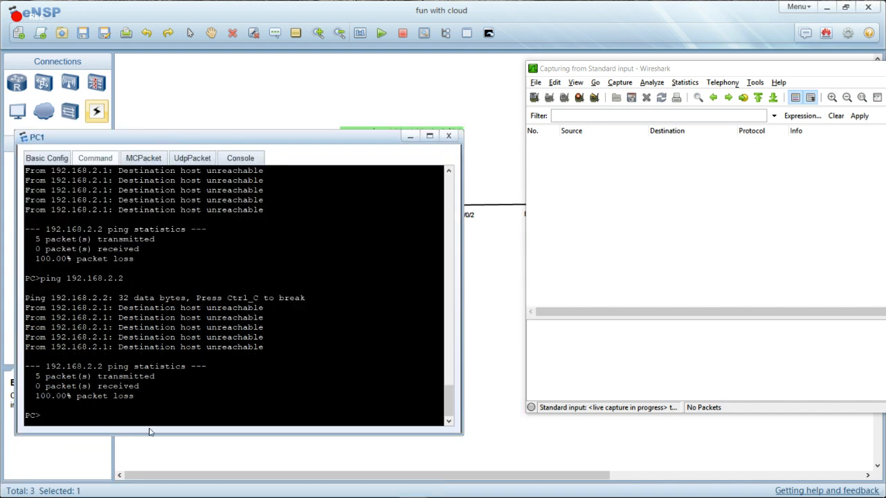
key("Up")
key("Return")
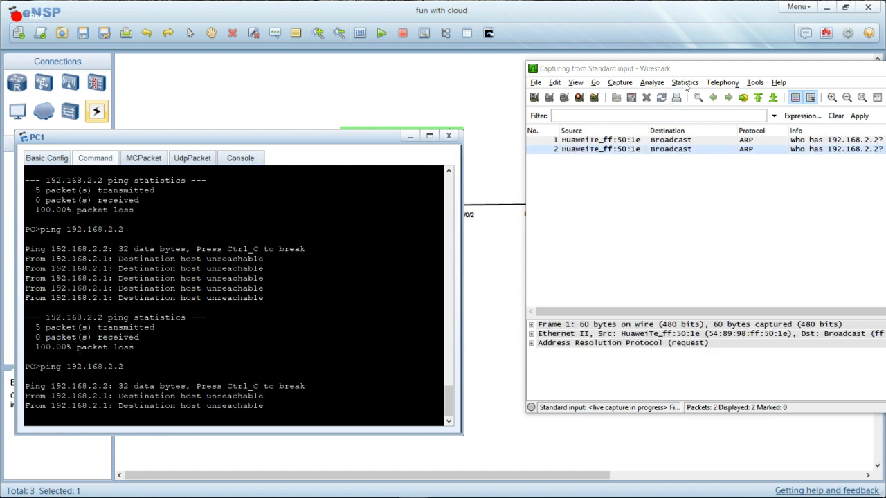
Examine the packets captured on Cloud1's GE 0/0/1 against the topology, and minimize that capture window.
left_click_drag(699, 71, 579, 77)
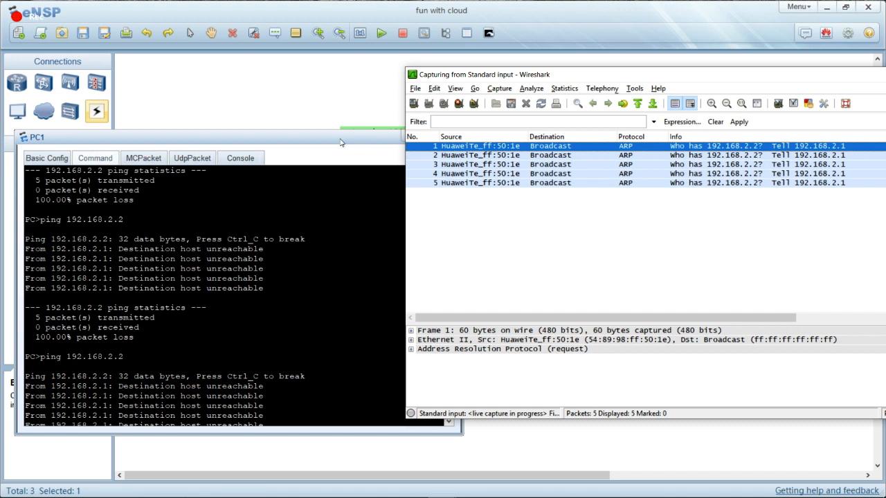
left_click_drag(357, 144, 331, 333)
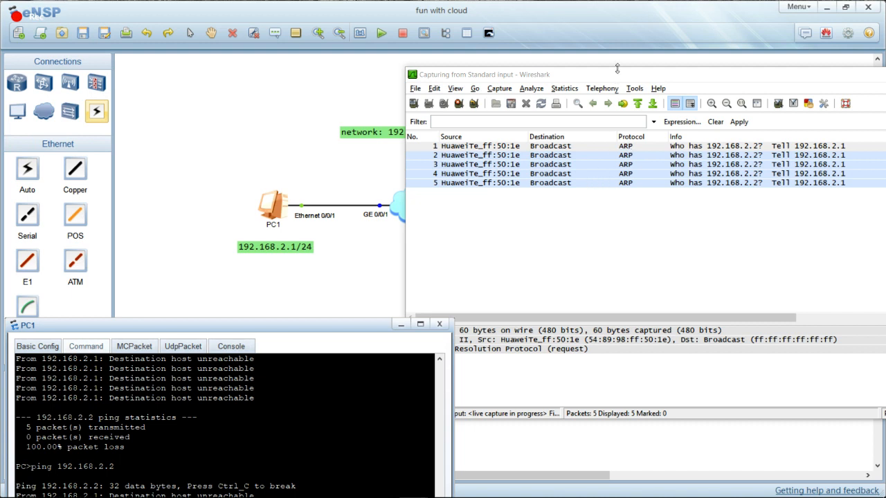
left_click_drag(621, 58, 586, 182)
mouse_move(418, 494)
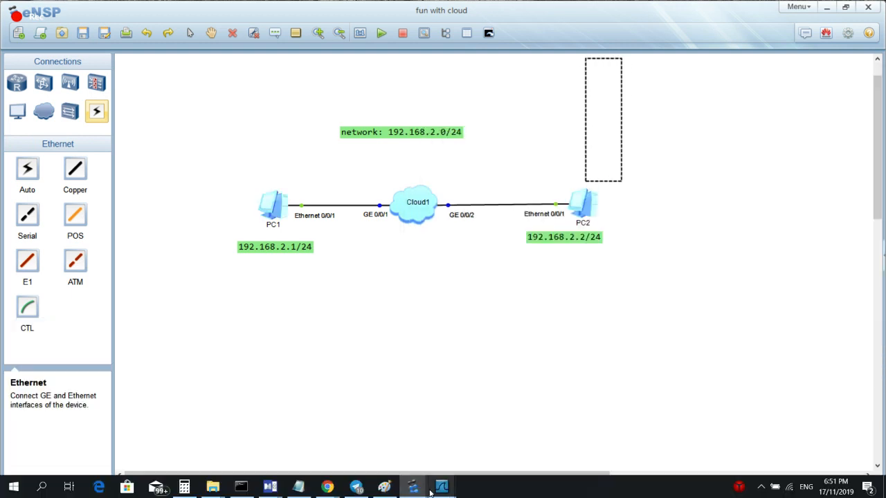
left_click(381, 441)
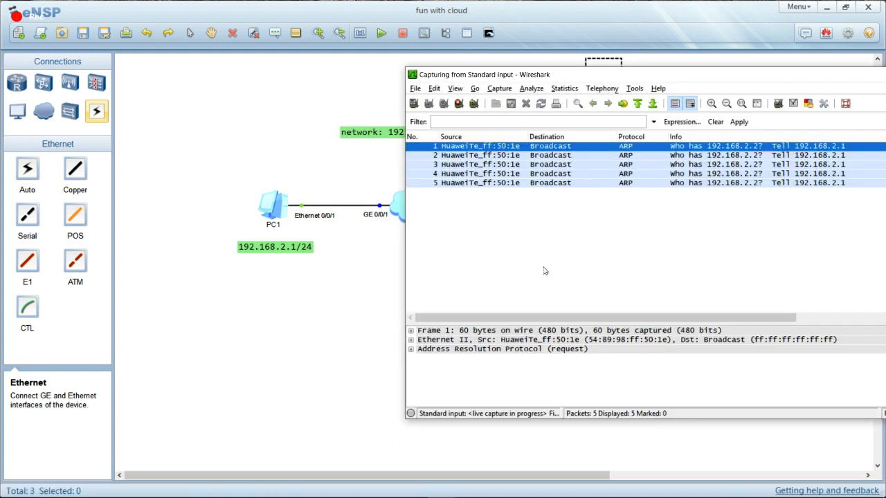
left_click_drag(644, 77, 501, 278)
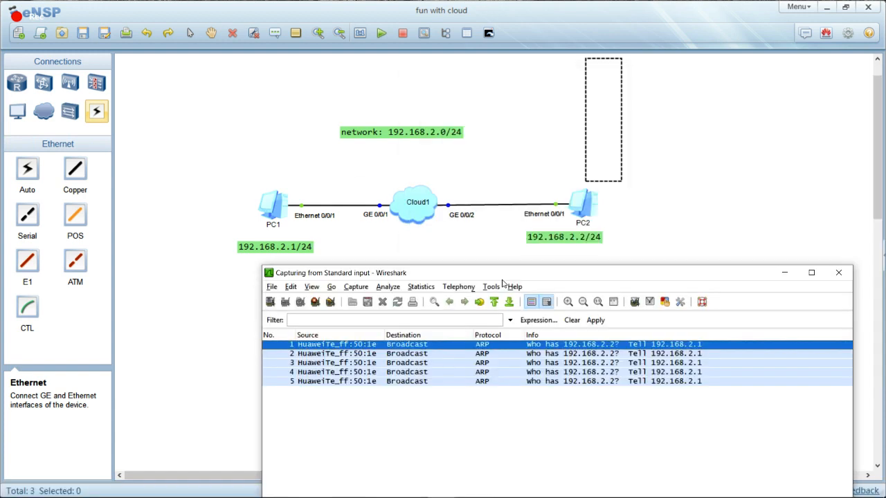
left_click(711, 180)
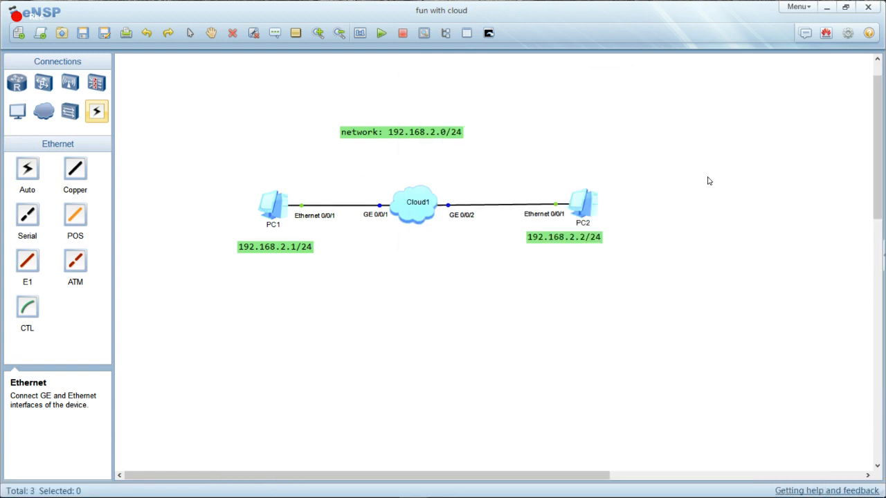
mouse_move(450, 493)
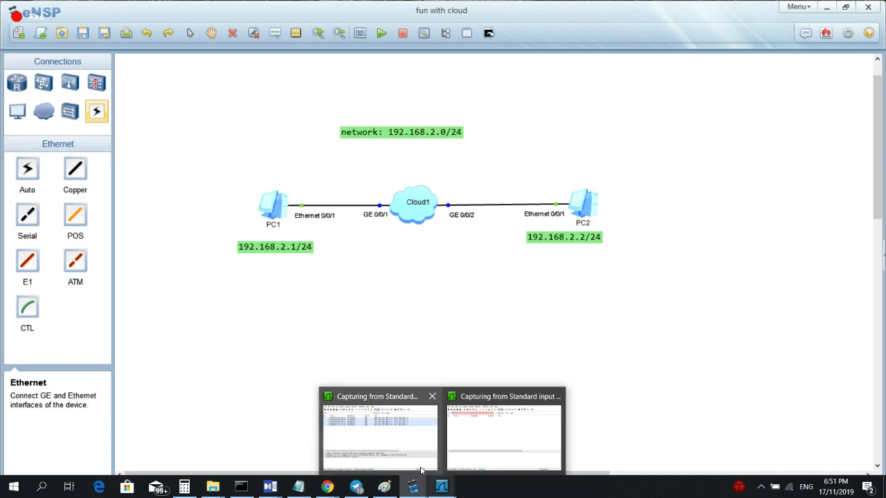
left_click(390, 451)
left_click_drag(459, 276, 434, 275)
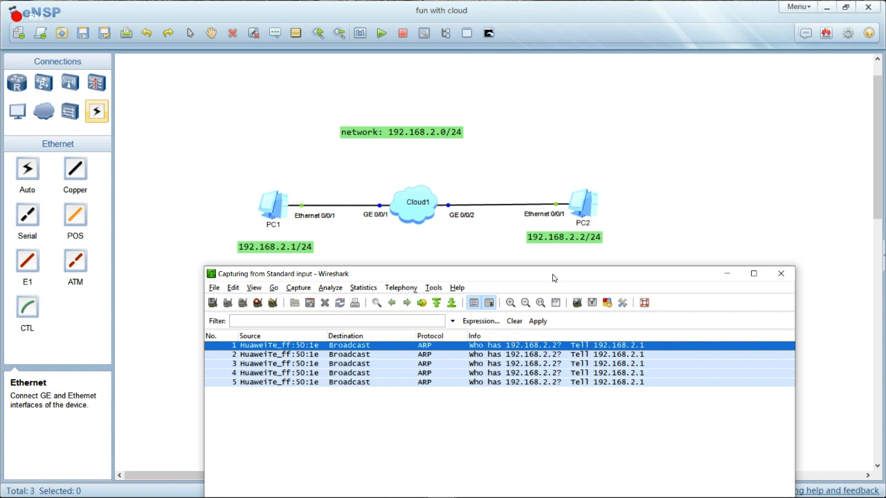
left_click_drag(549, 276, 474, 133)
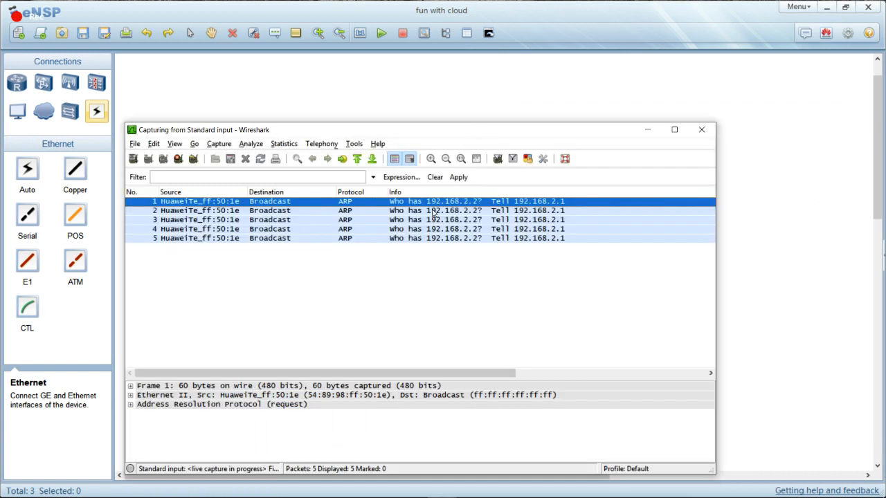
left_click(648, 131)
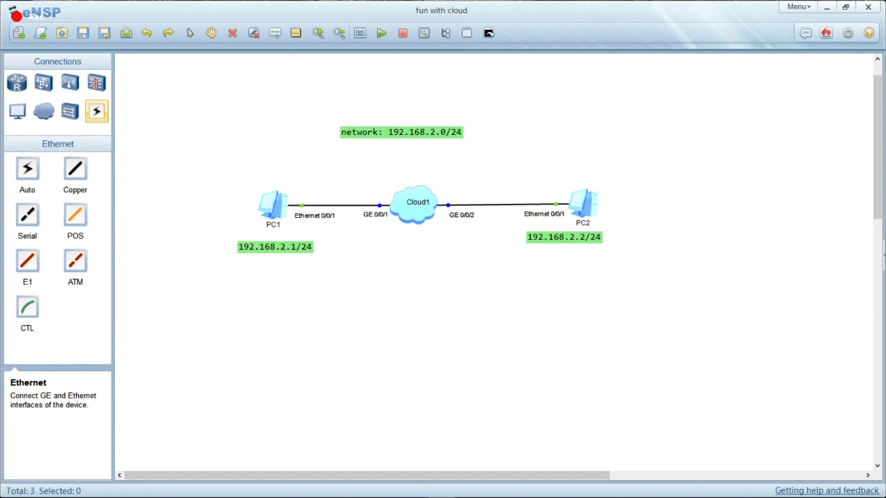
Check the capture on Cloud1's GE 0/0/2 for packets from the ping, and move its window off the topology.
left_click_drag(609, 494, 529, 254)
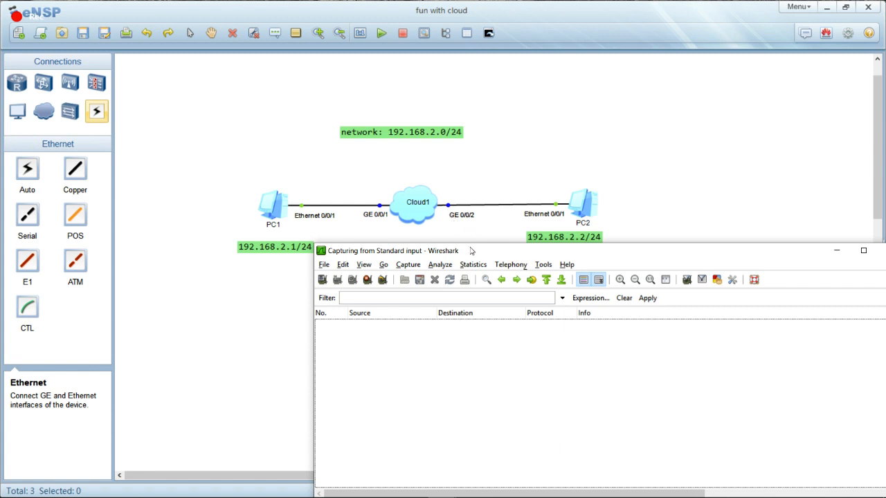
left_click_drag(484, 256, 458, 249)
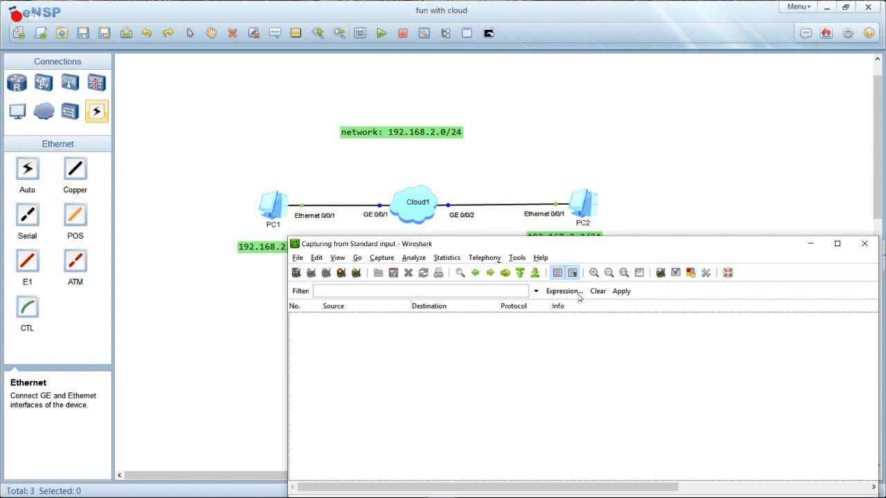
left_click_drag(602, 246, 885, 92)
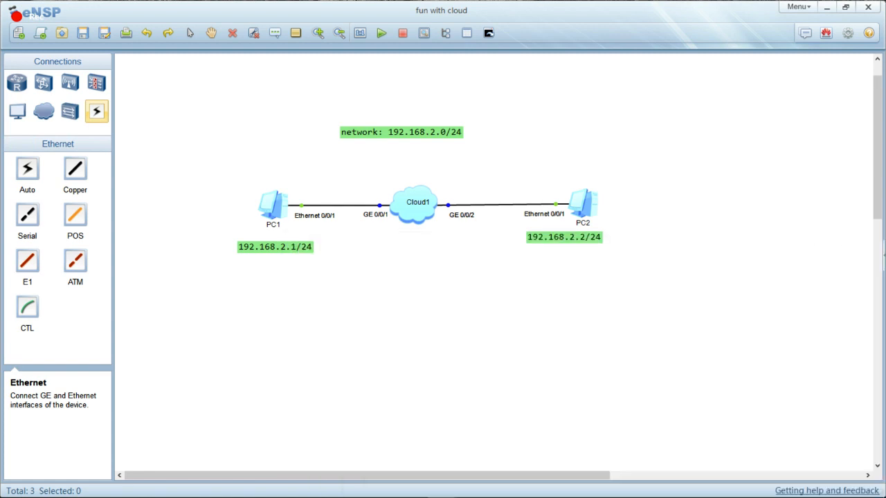
Close both Wireshark captures without saving the captured data.
left_click(323, 96)
left_click(212, 172)
mouse_move(429, 495)
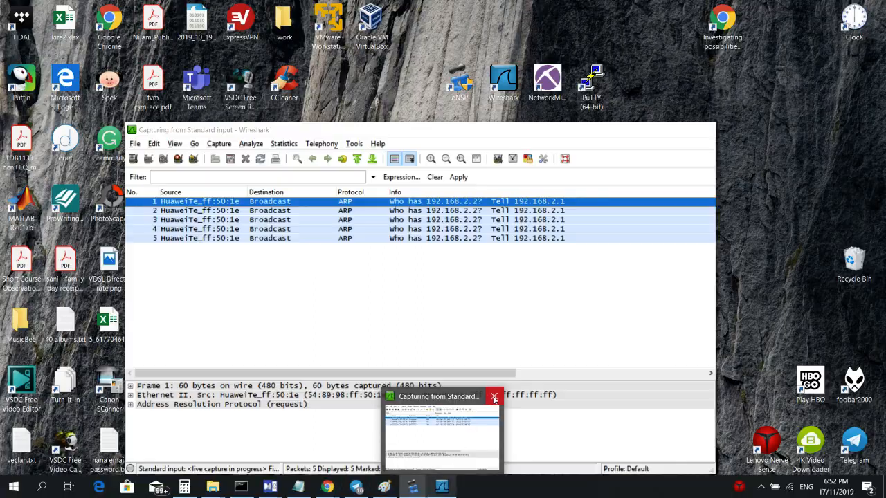
left_click(467, 436)
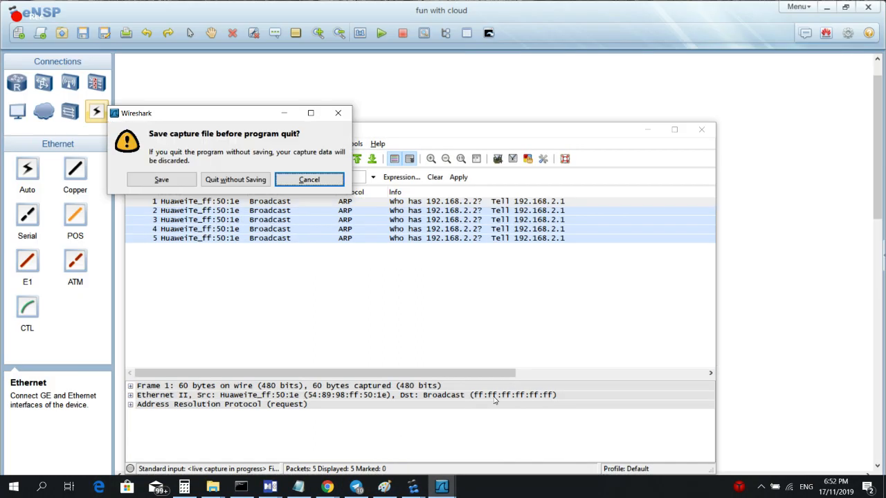
left_click(247, 183)
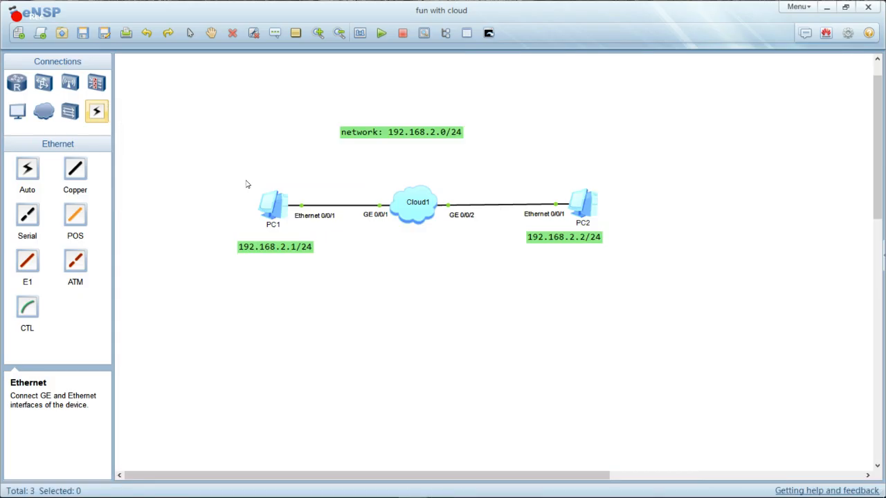
Add a one-way GE port mapping from local port 1 to remote port 2 in Cloud1's settings, and close them.
right_click(412, 209)
left_click(432, 259)
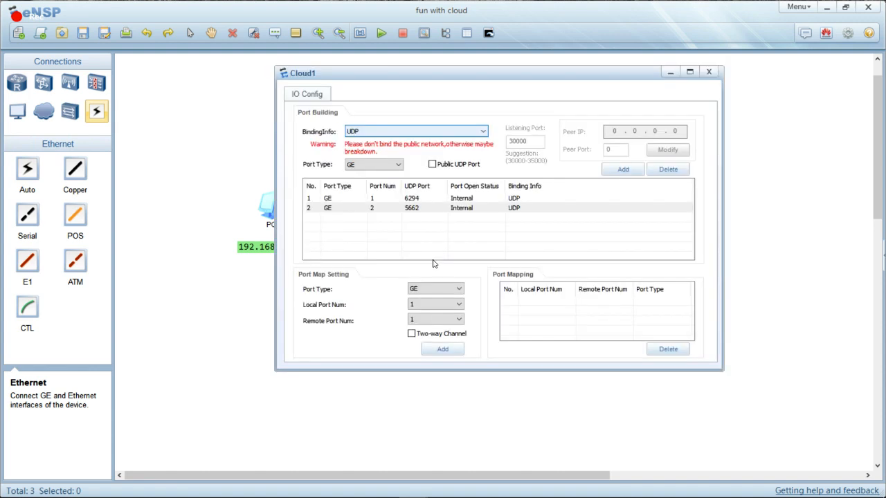
left_click_drag(487, 78, 436, 78)
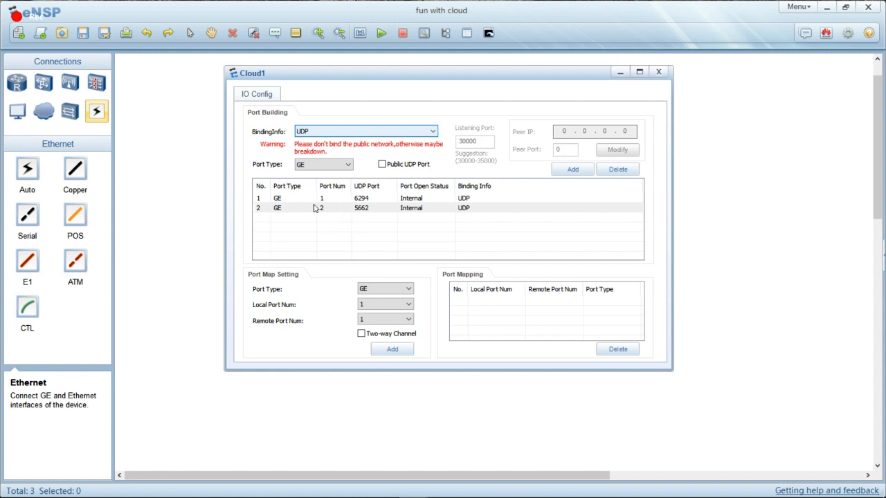
left_click_drag(396, 81, 402, 440)
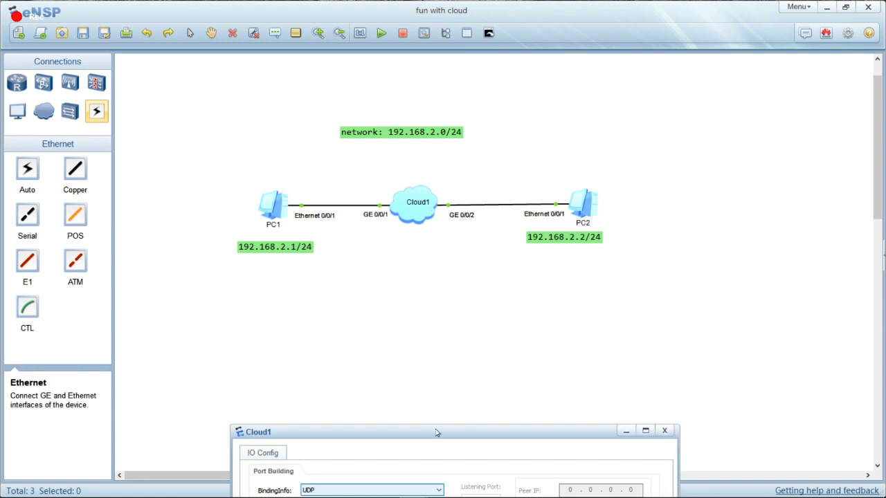
left_click_drag(439, 431, 601, 117)
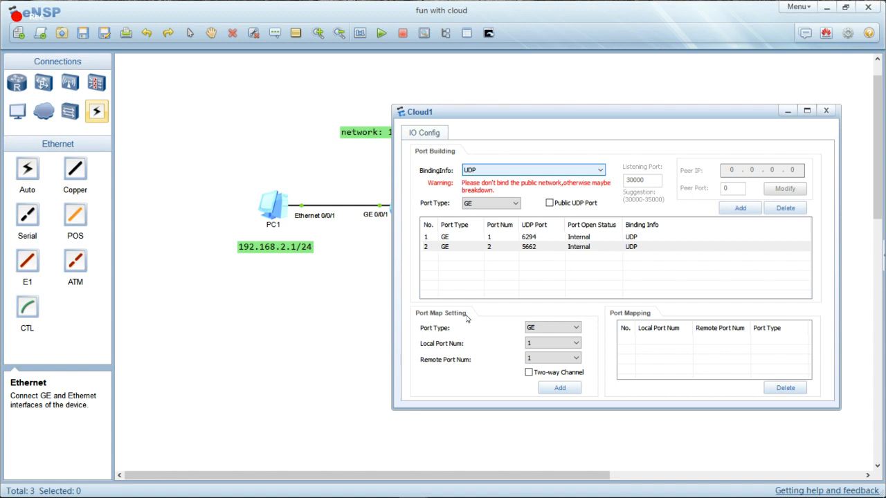
left_click(565, 359)
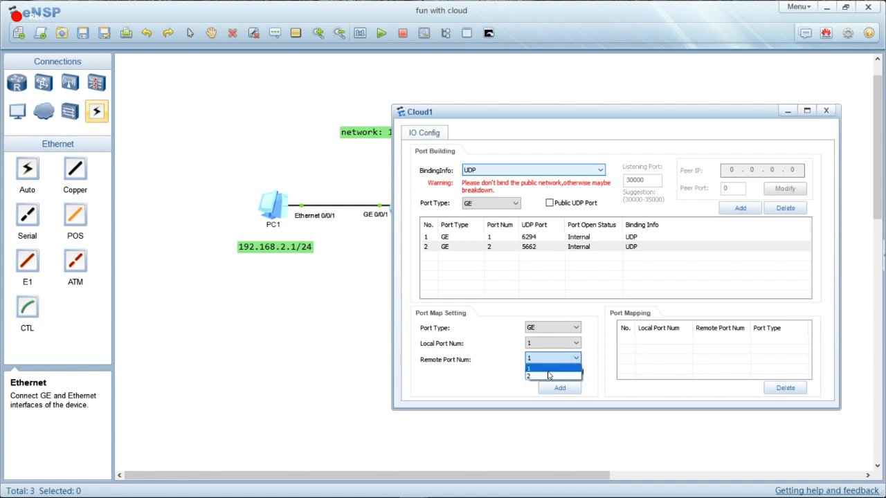
left_click(549, 375)
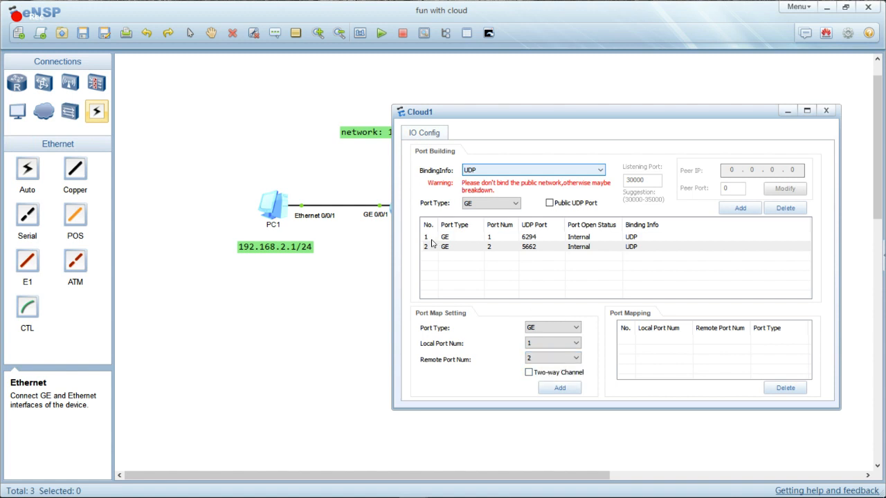
left_click(560, 390)
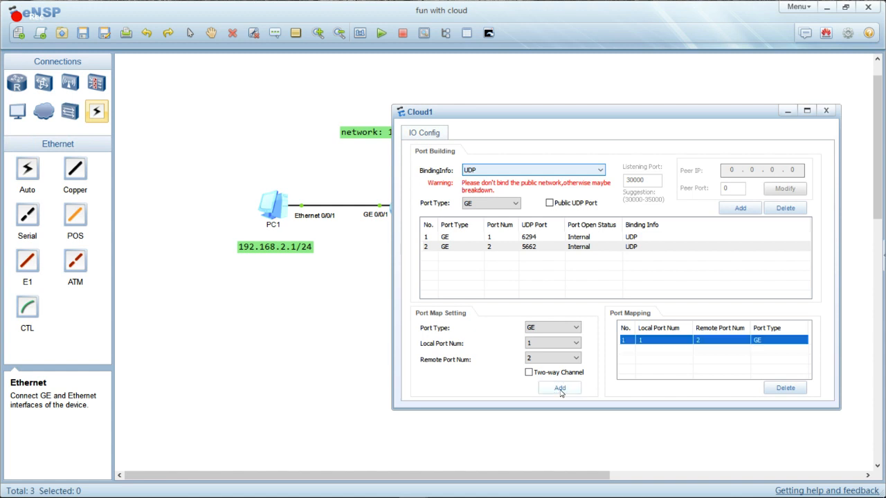
left_click(826, 112)
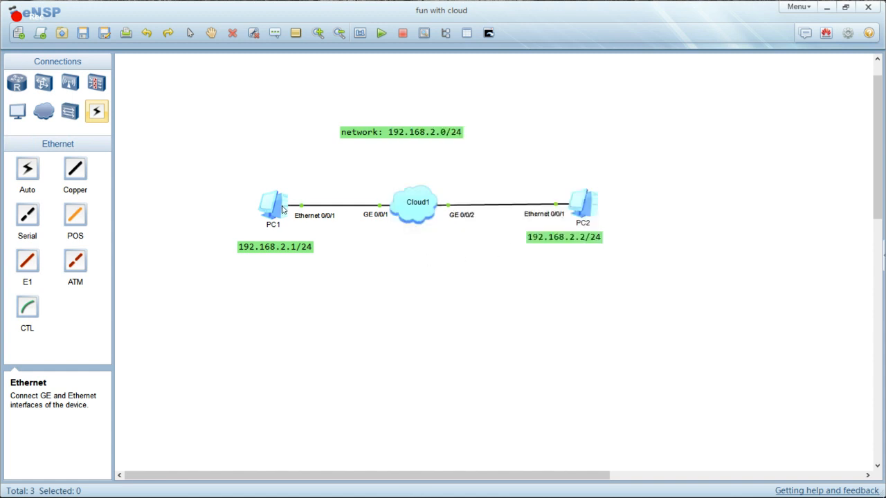
Ping 192.168.2.2 from PC1's command line again and minimize its window.
right_click(380, 208)
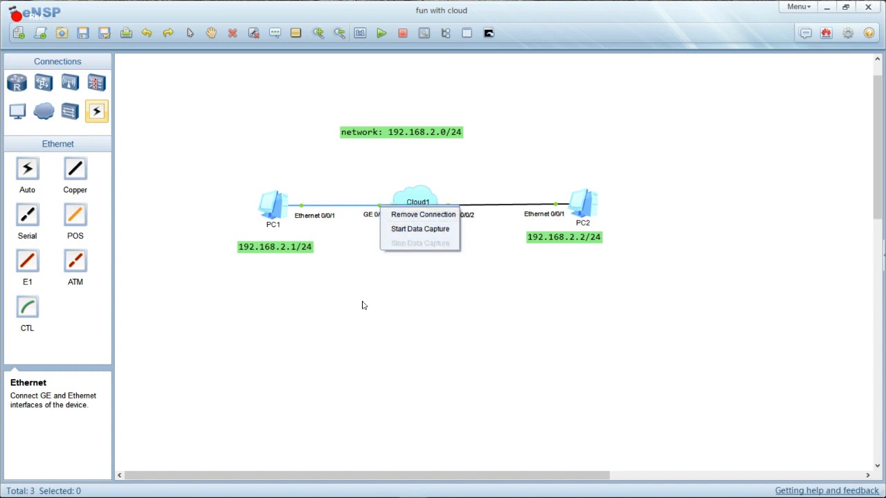
left_click(372, 279)
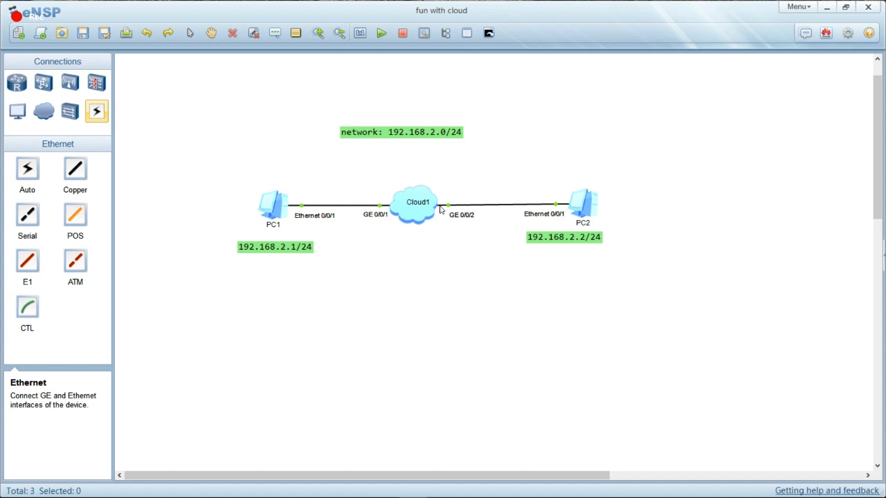
double_click(281, 217)
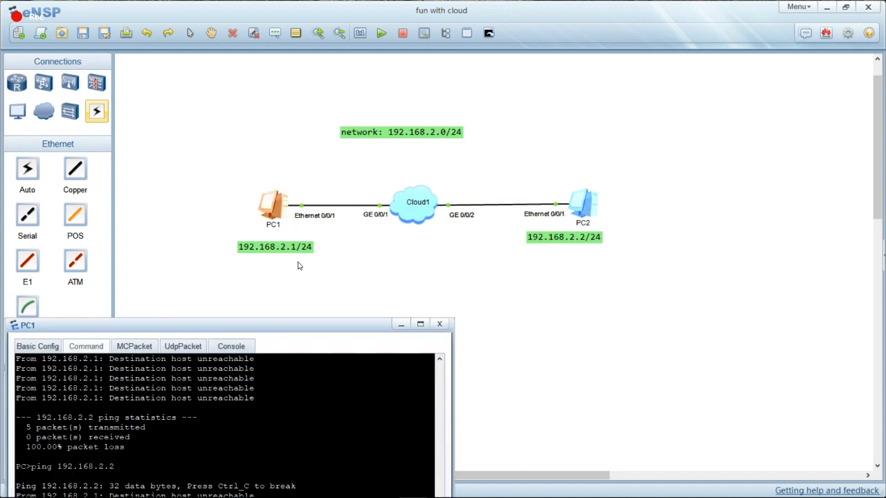
left_click_drag(290, 331, 627, 136)
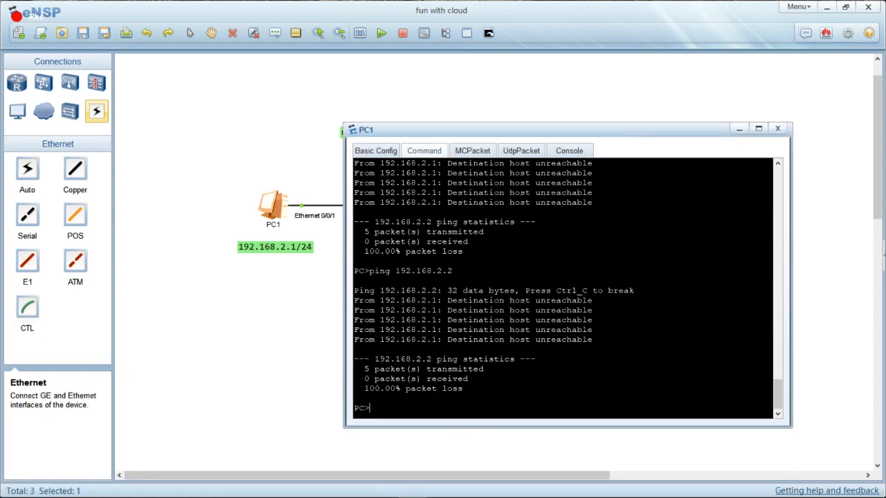
key("Up")
key("Return")
left_click(740, 129)
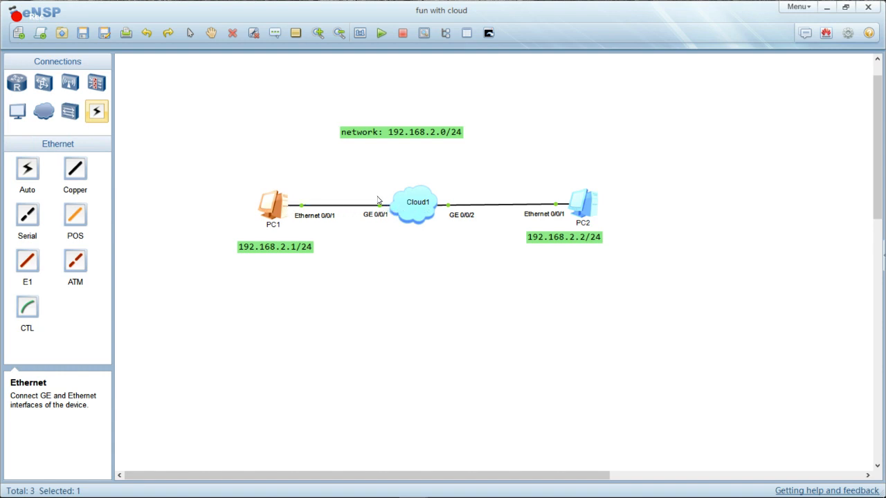
Start a data capture on Cloud1's GE 0/0/2 and move the Wireshark window clear of PC1 and Cloud1.
left_click(428, 203)
right_click(446, 205)
left_click(440, 259)
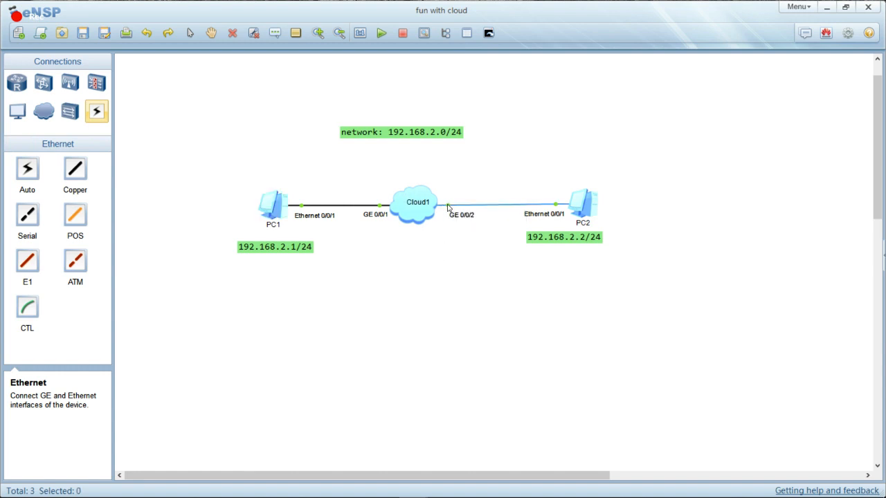
right_click(448, 208)
left_click(468, 230)
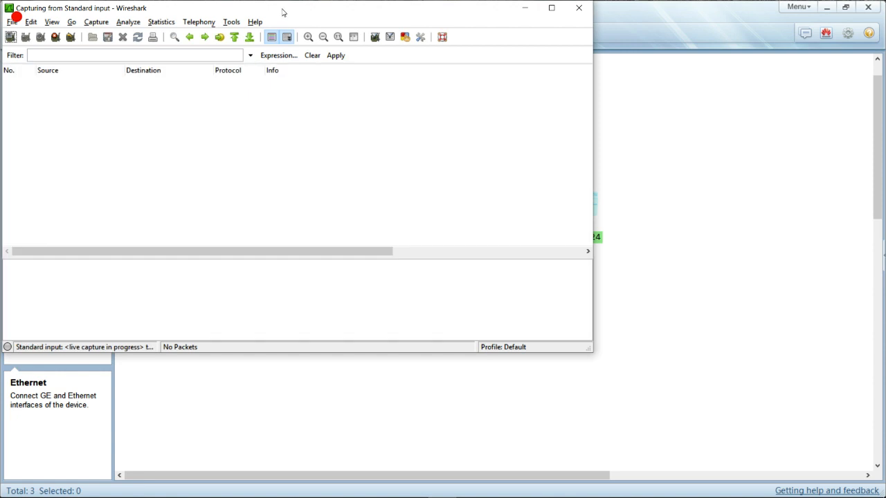
left_click_drag(282, 12, 763, 79)
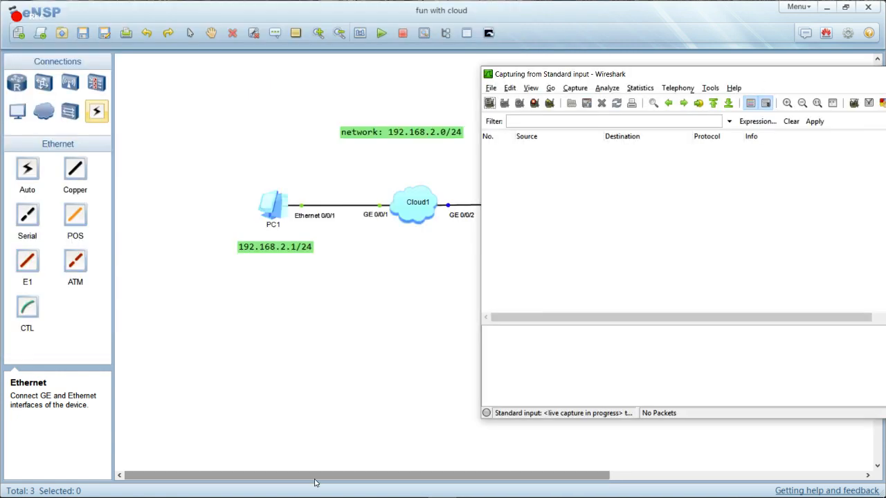
Place PC1's command line beside the GE 0/0/2 capture window and ping 192.168.2.2 from PC1.
double_click(274, 209)
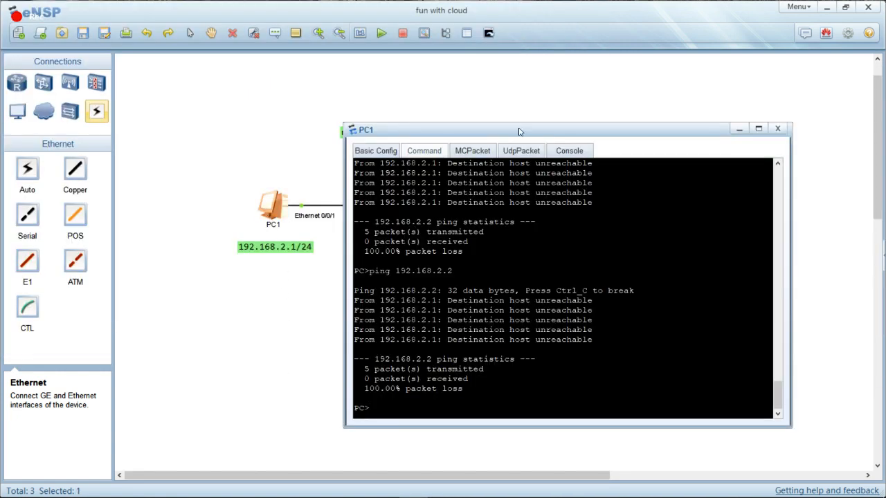
left_click_drag(520, 130, 196, 132)
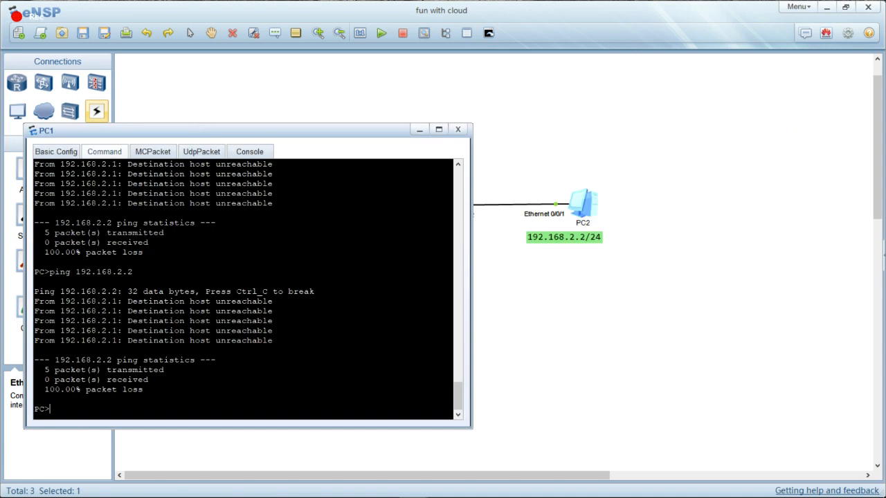
key("alt+Tab")
left_click(51, 409)
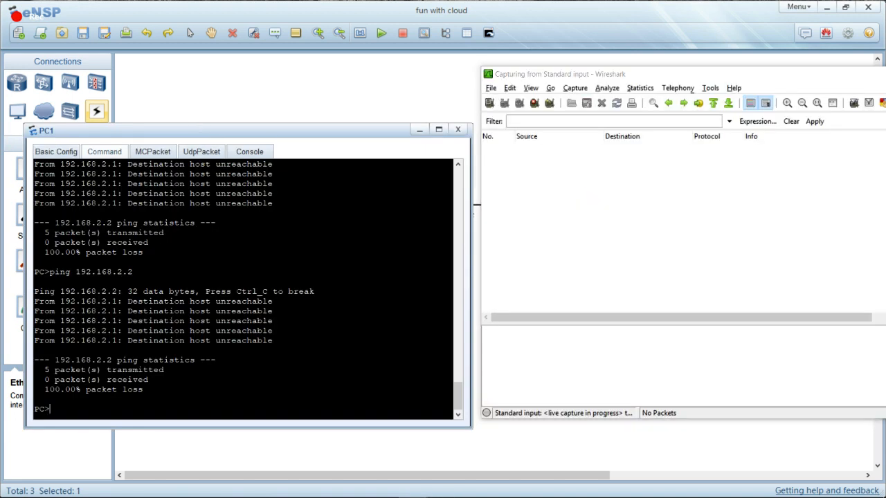
key("Up")
mouse_move(200, 139)
left_mouse_down()
mouse_move(196, 243)
mouse_move(195, 123)
left_mouse_up()
key("Return")
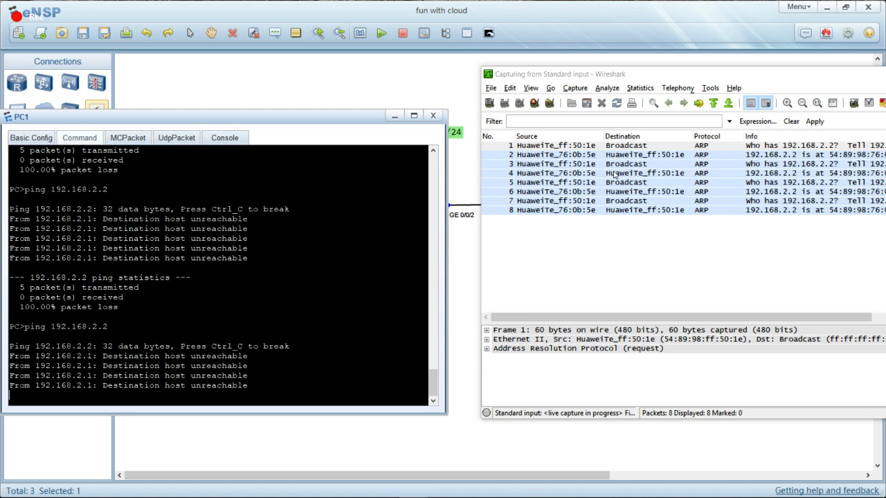
Minimize PC1's window and examine the ARP requests and replies captured on GE 0/0/2 against the topology.
left_click(394, 117)
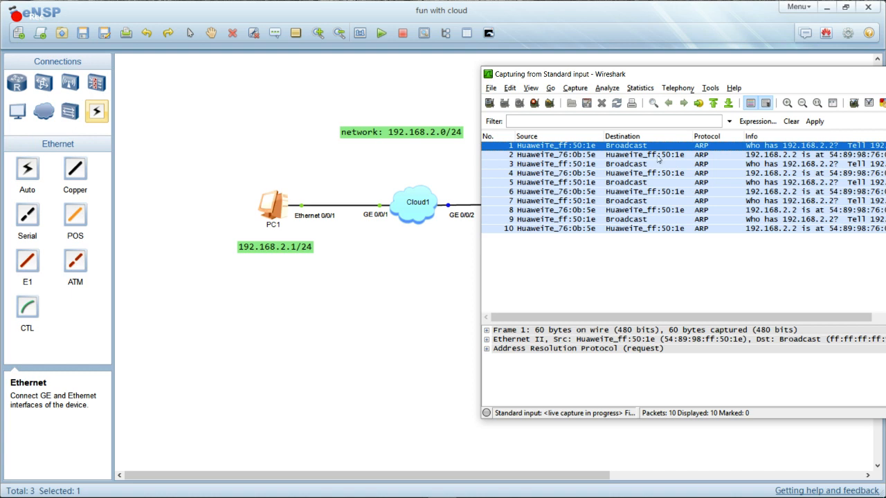
left_click_drag(687, 76, 606, 81)
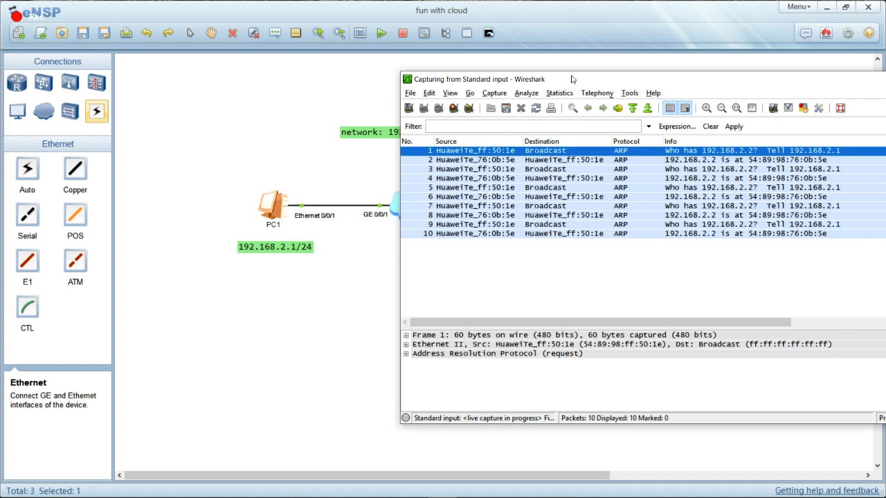
left_click_drag(582, 80, 531, 264)
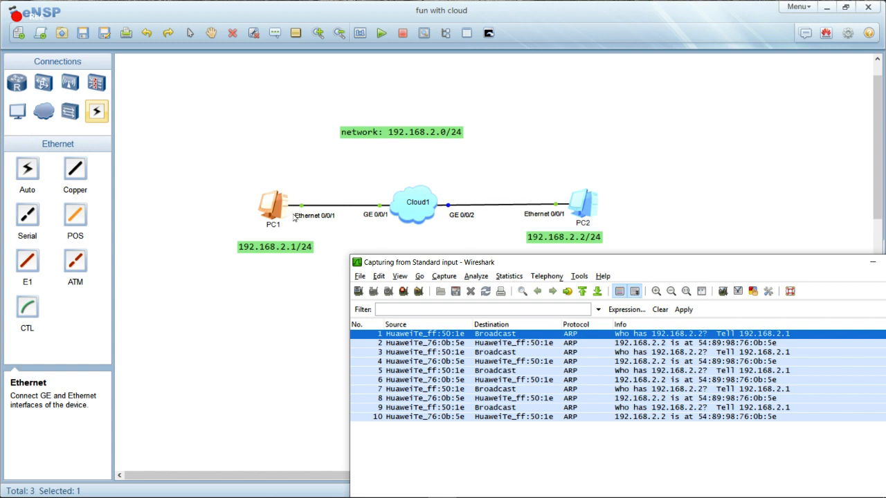
left_click_drag(519, 265, 418, 260)
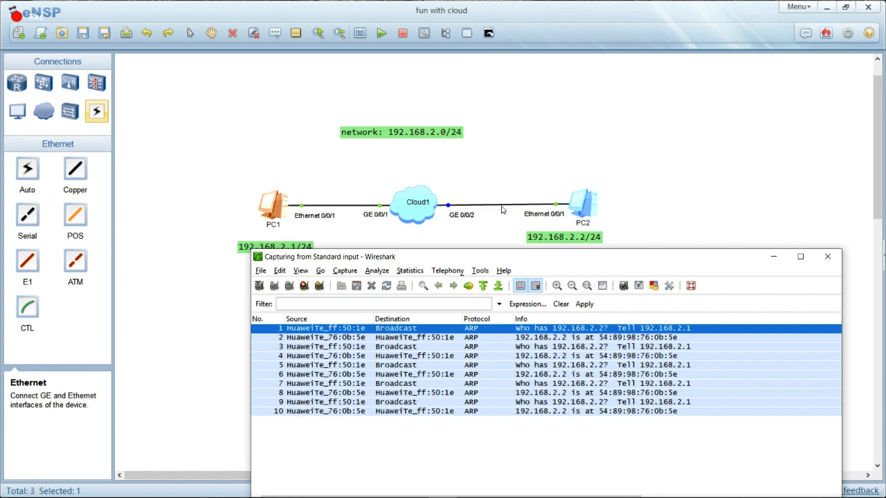
left_click(432, 339)
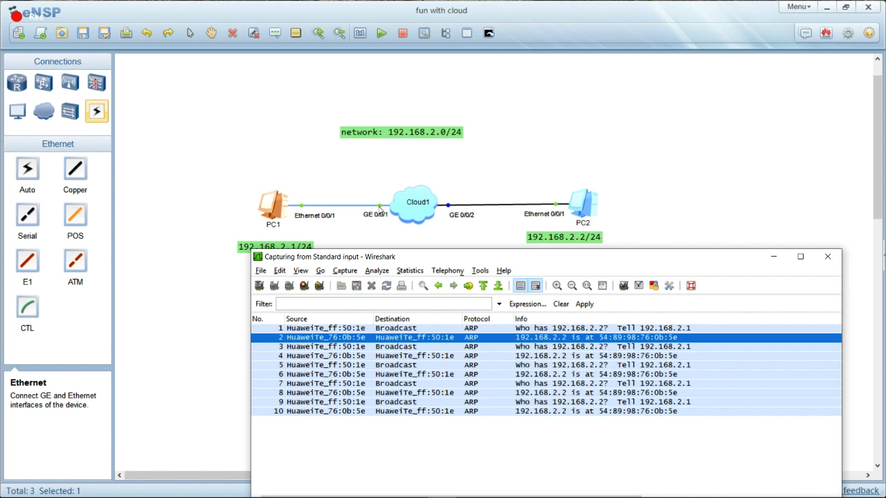
Start a data capture on Cloud1's GE 0/0/1 link to PC1.
left_click(379, 208)
right_click(380, 208)
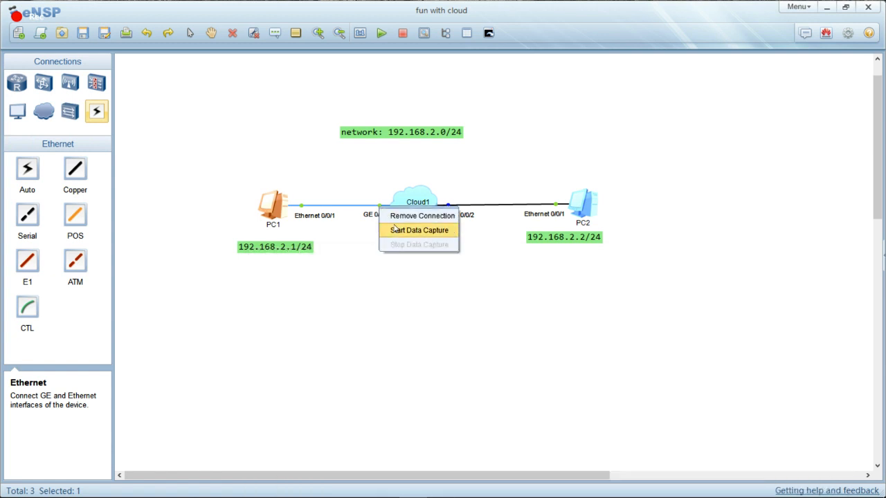
left_click(399, 230)
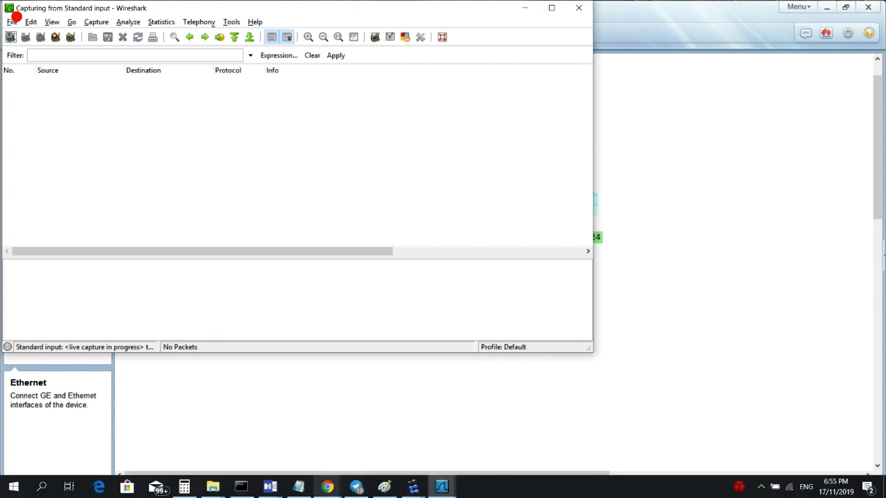
Bring up PC1's command line over the GE 0/0/1 capture window and ping 192.168.2.2 again.
left_click(481, 447)
double_click(274, 203)
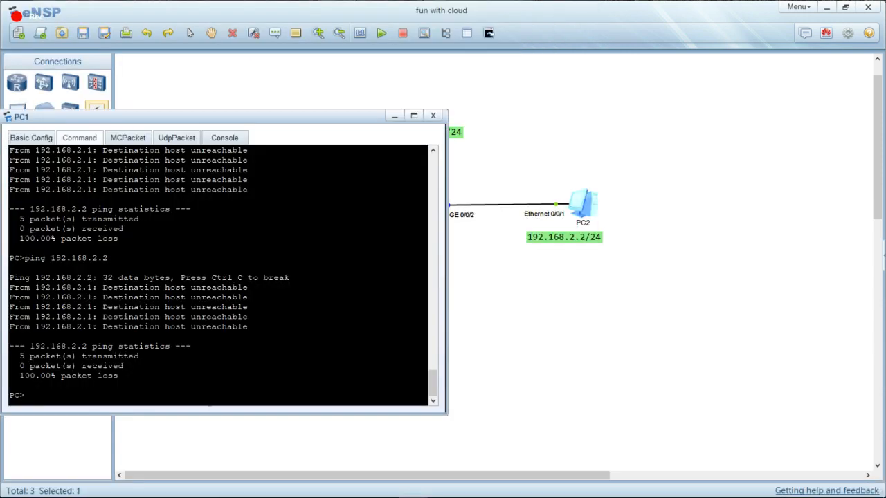
mouse_move(453, 484)
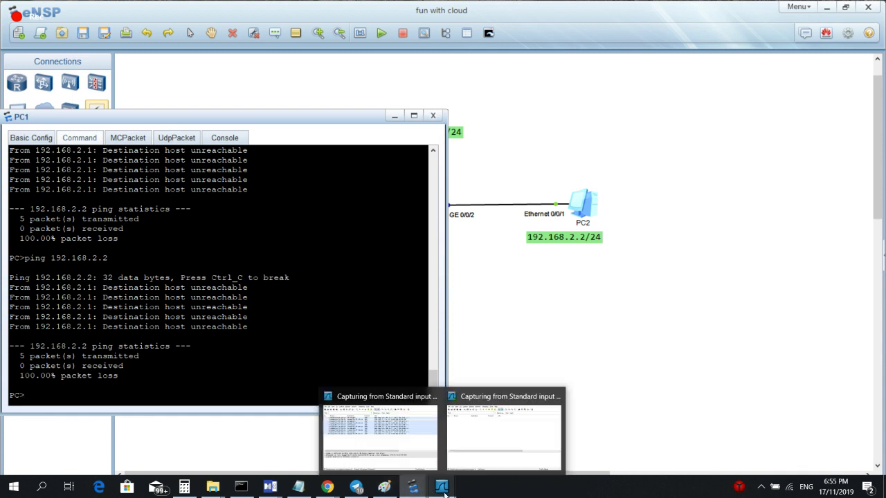
left_click(492, 449)
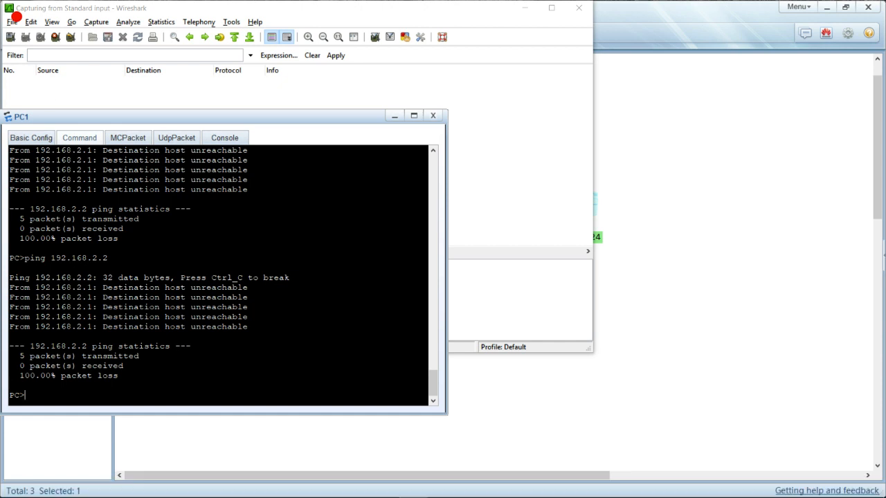
key("Up")
key("Return")
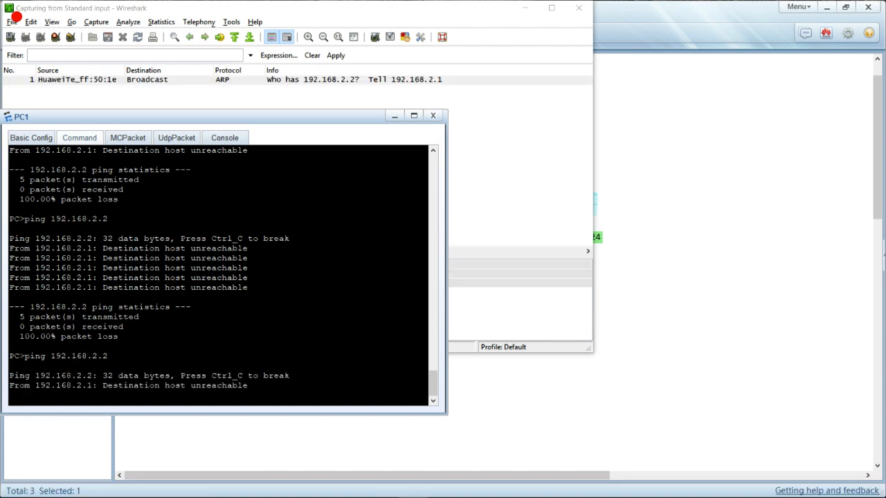
Minimize PC1's window and arrange both capture windows around the topology to compare the packets on GE 0/0/1 and GE 0/0/2.
left_click(393, 118)
left_click_drag(346, 8, 503, 190)
left_click_drag(444, 188, 438, 292)
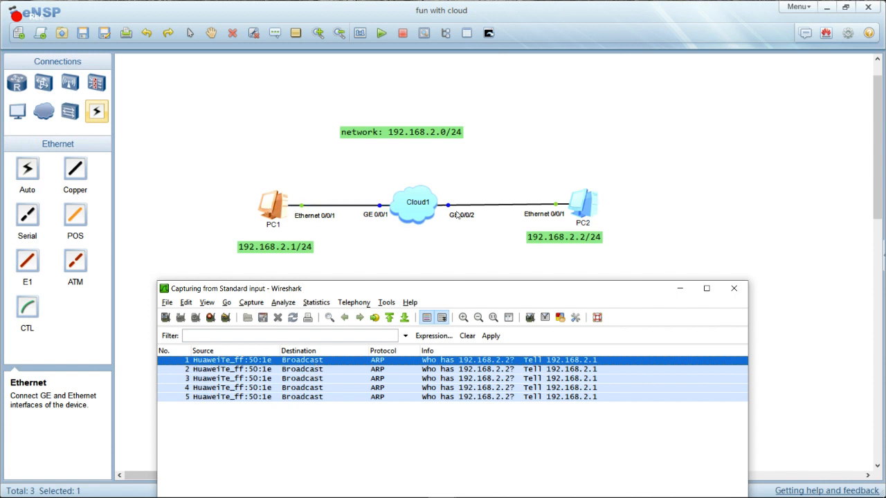
mouse_move(458, 497)
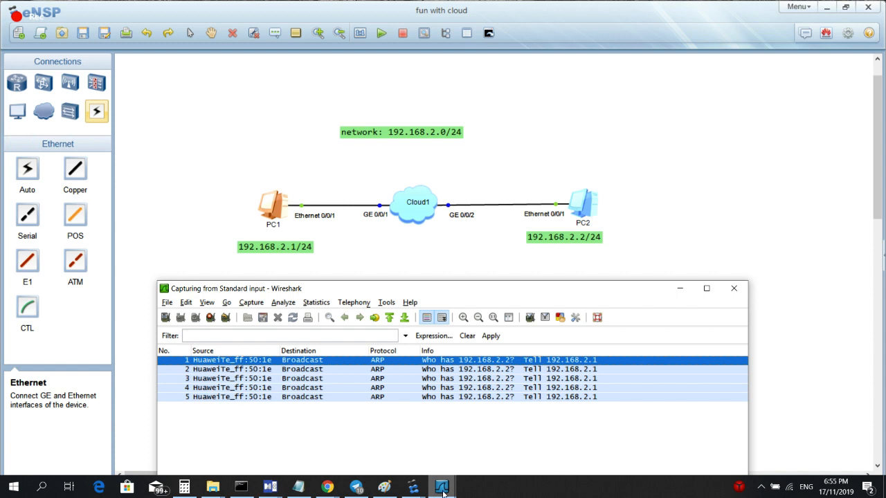
left_click(386, 455)
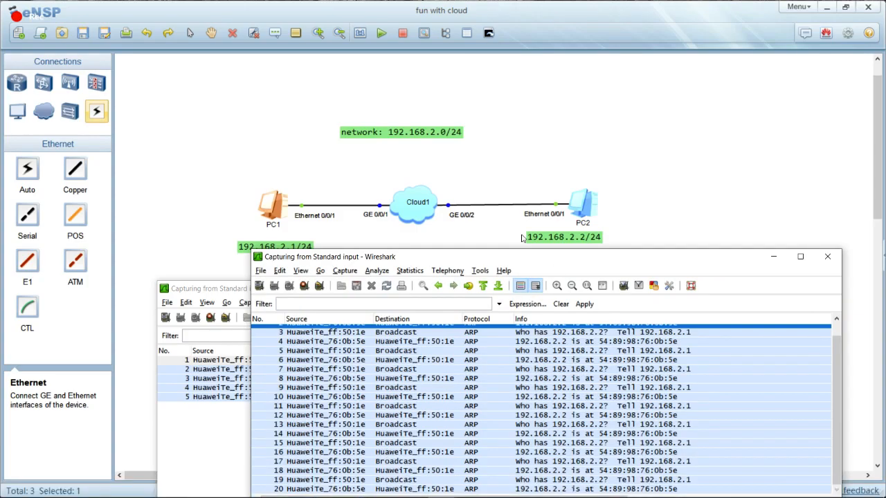
left_click_drag(541, 262, 823, 114)
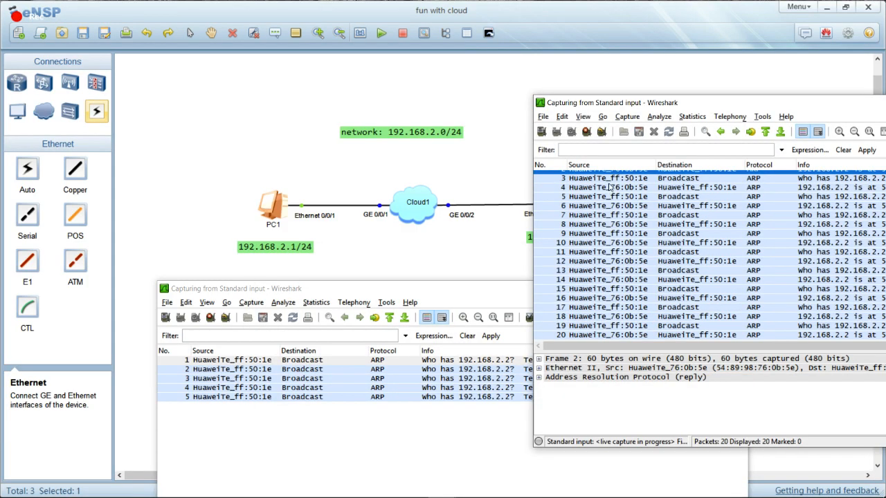
Inspect the ARP reply packets 18 and 20 in the GE 0/0/2 capture.
left_click(651, 317)
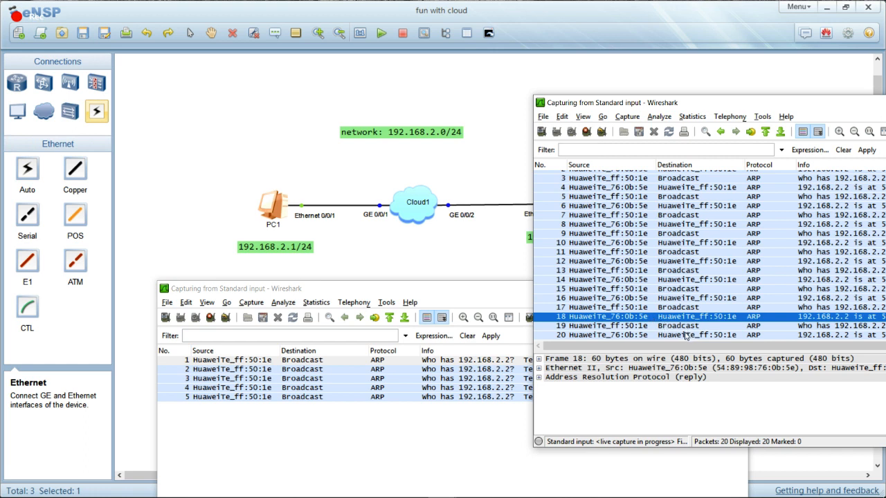
left_click(685, 336)
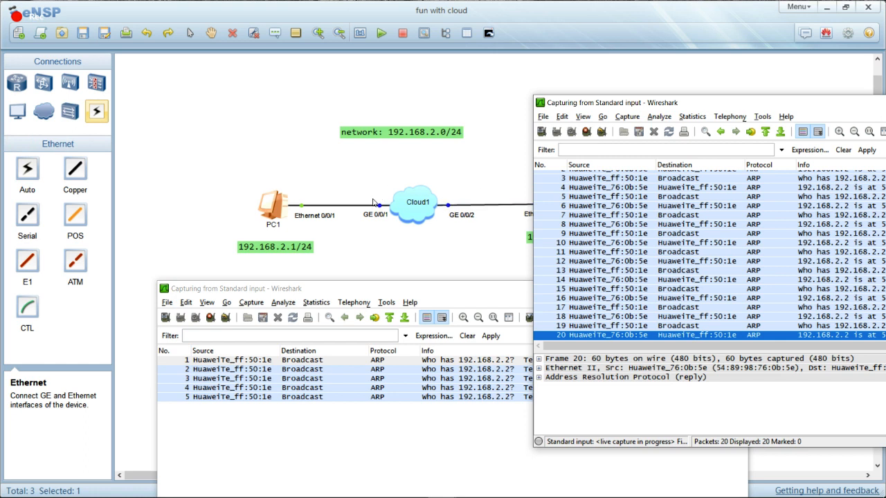
Open Cloud1's settings and delete the existing GE port mapping from local port 1 to remote port 2.
left_click(415, 213)
right_click(415, 212)
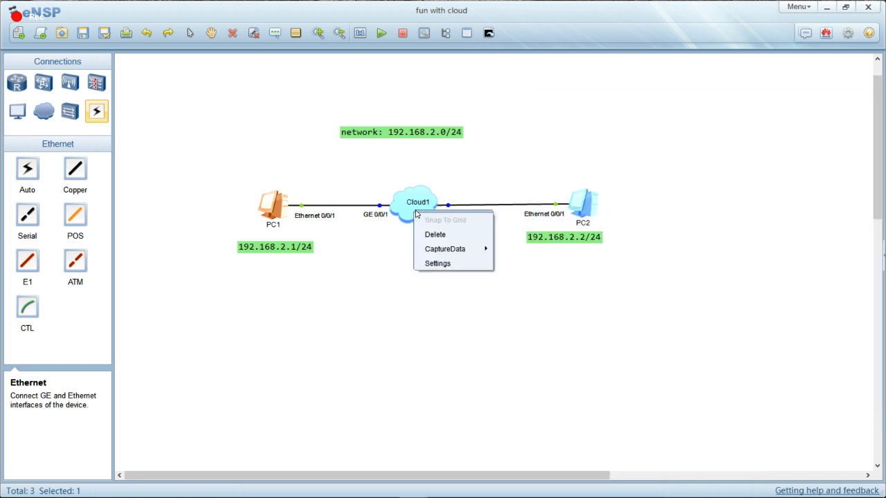
left_click(427, 265)
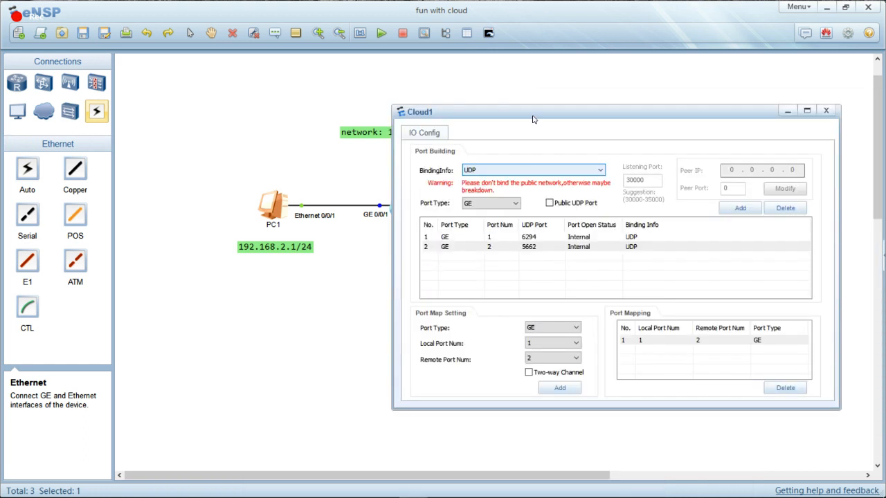
left_click_drag(533, 112, 381, 110)
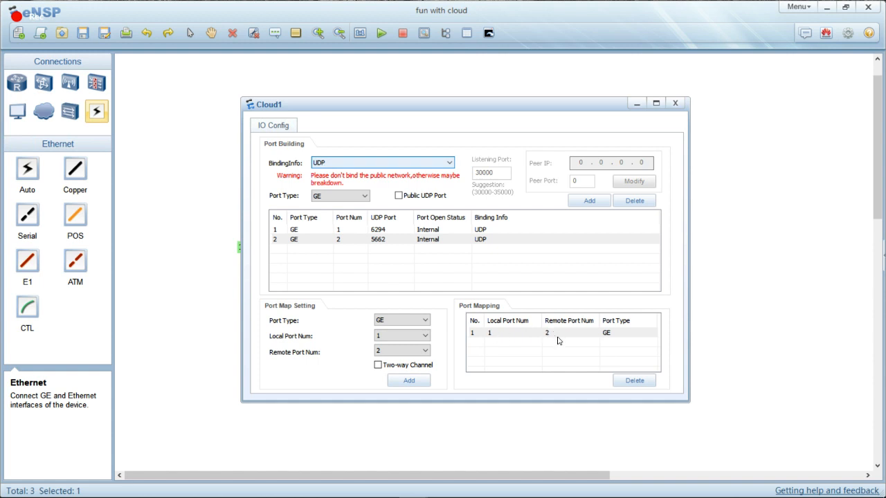
left_click(503, 335)
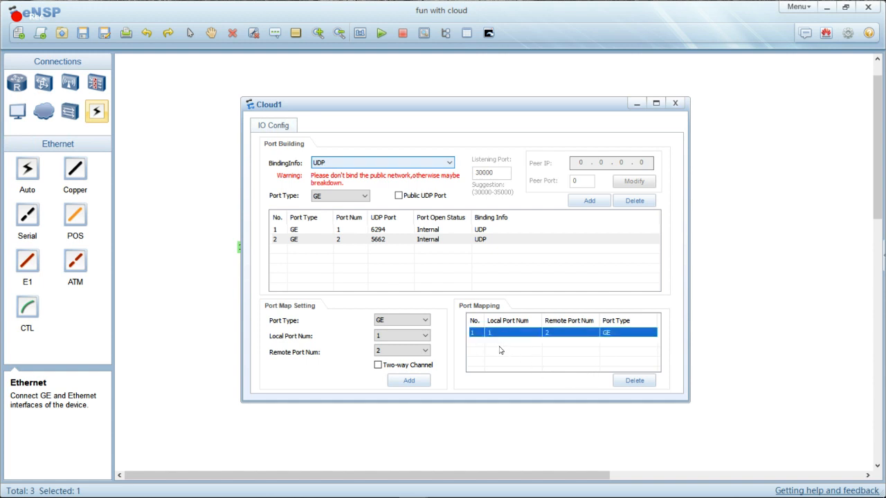
left_click(631, 380)
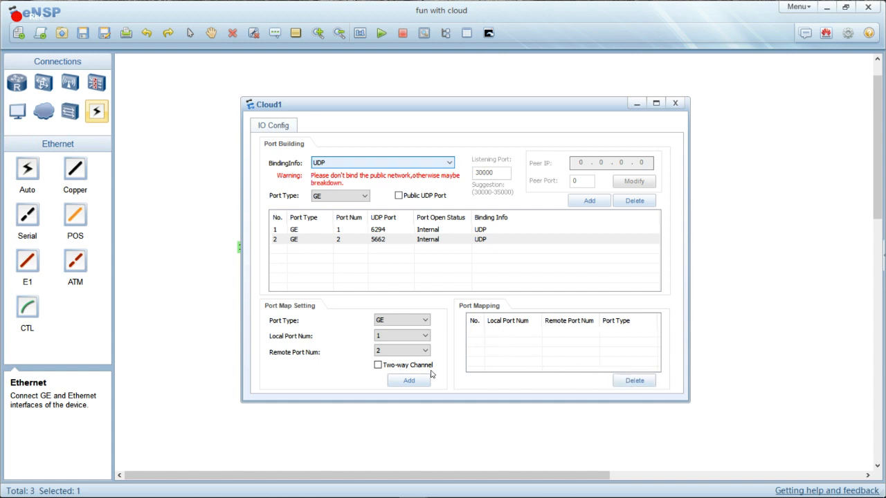
Add a GE mapping from local port 1 to remote port 2 with Two-way Channel enabled, and close Cloud1's settings.
left_click(379, 367)
left_click(409, 382)
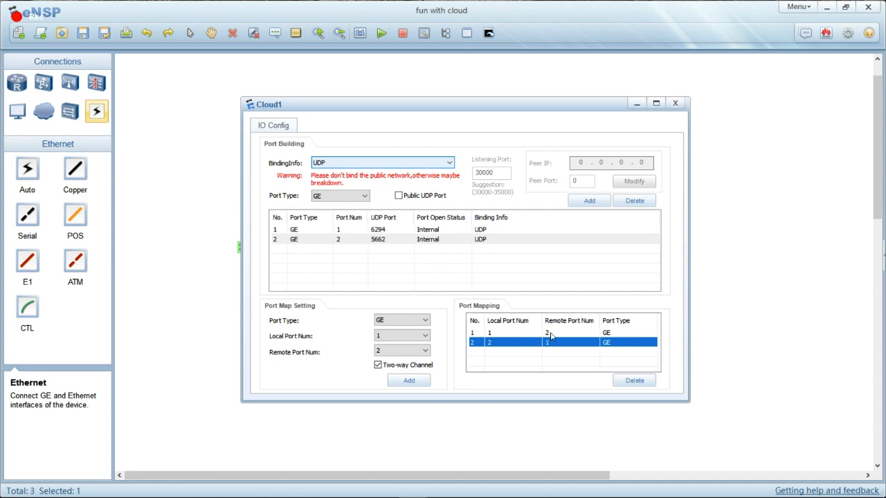
left_click(674, 105)
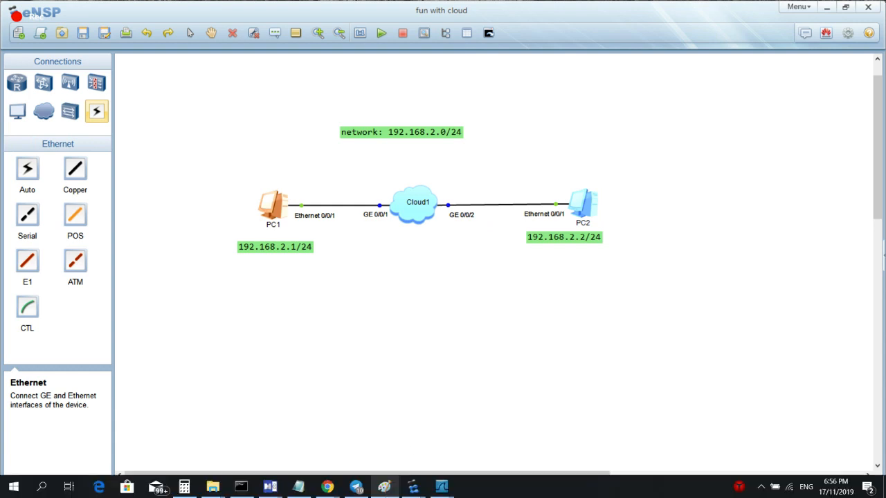
Reopen PC1's command line and close the GE 0/0/2 capture without saving it.
double_click(274, 225)
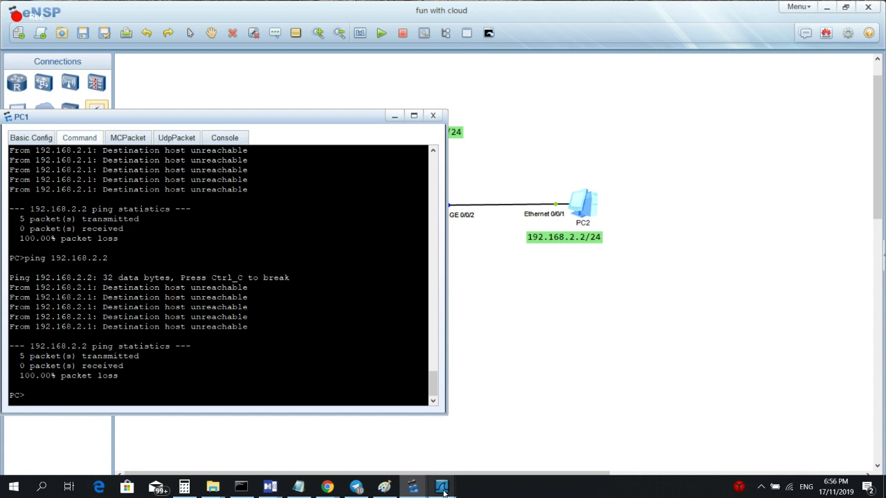
mouse_move(443, 486)
left_click(401, 450)
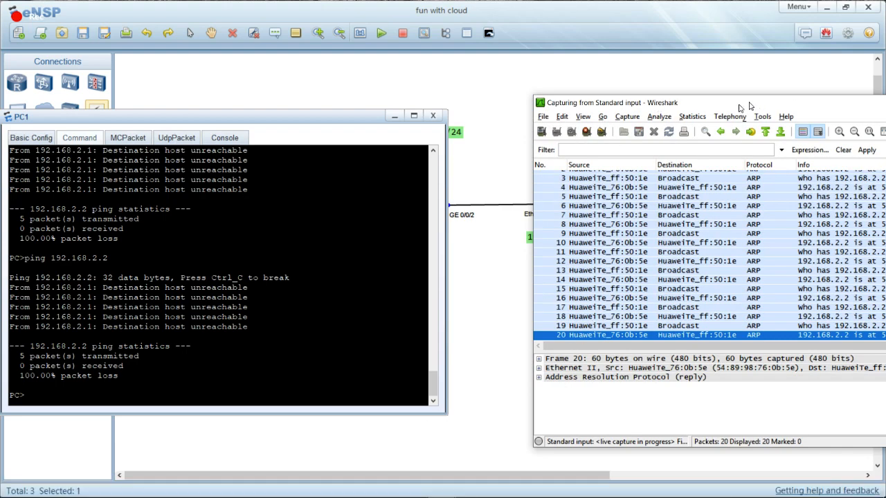
left_click_drag(752, 106, 508, 138)
left_click(863, 134)
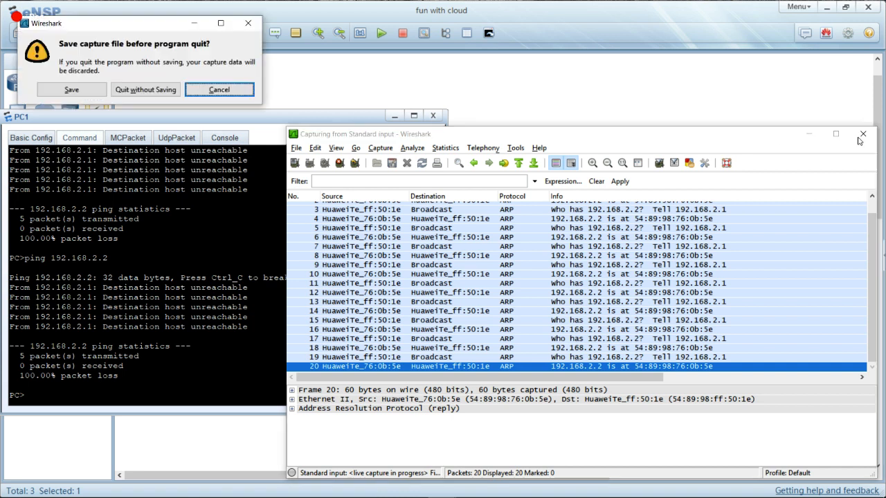
left_click(171, 97)
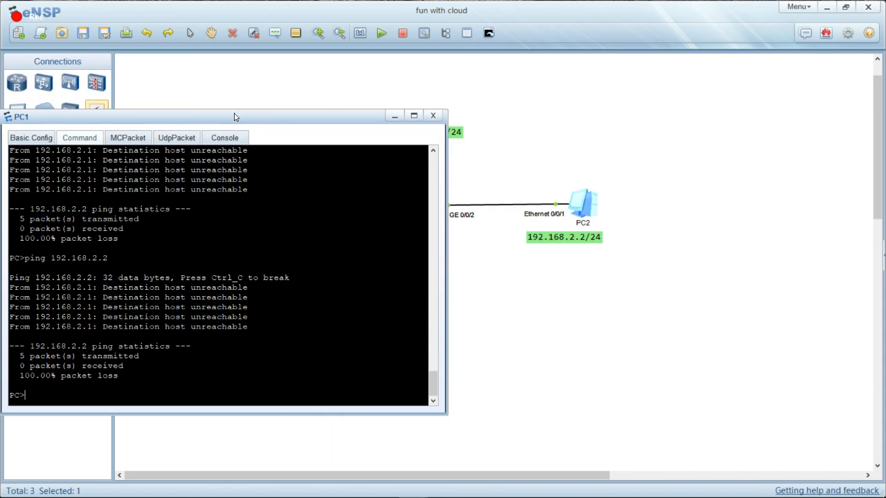
Arrange PC1's command line and the running GE 0/0/1 capture side by side around the topology.
left_click_drag(234, 118, 276, 254)
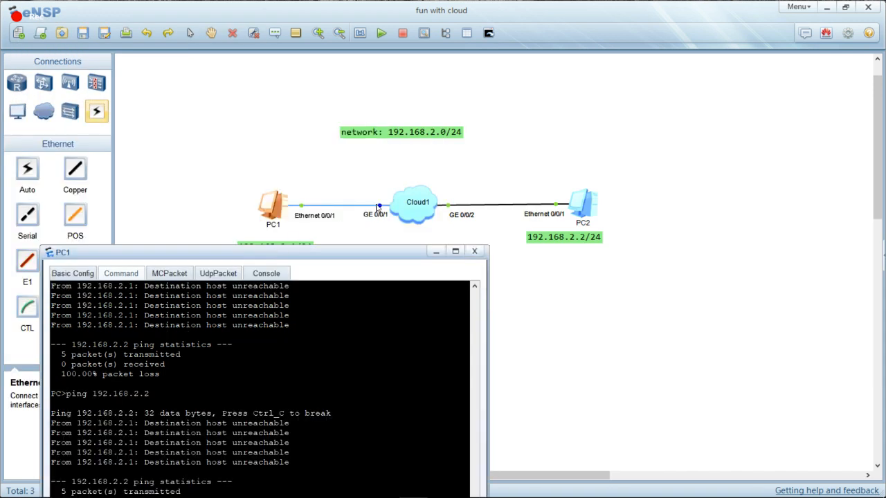
left_click_drag(319, 257, 733, 100)
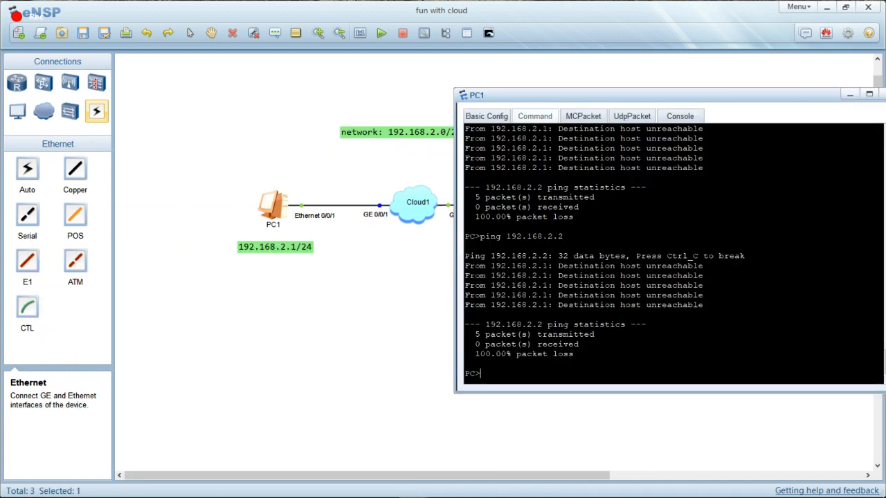
mouse_move(404, 493)
mouse_move(441, 490)
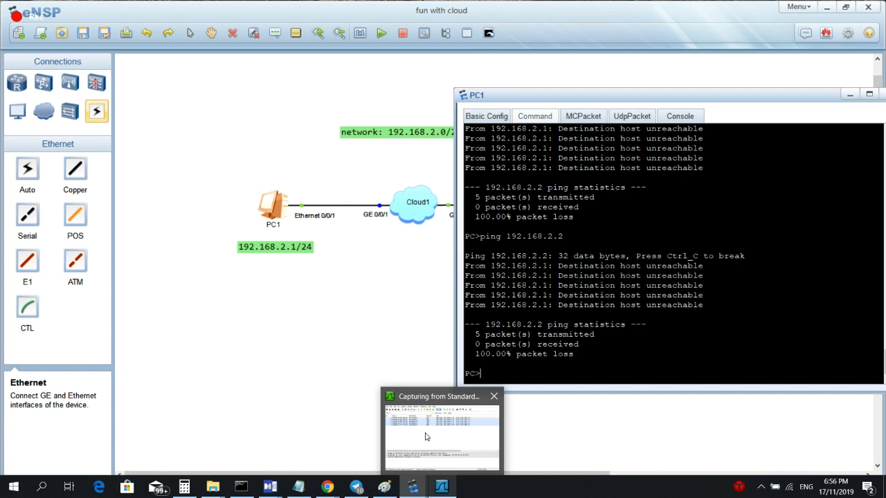
left_click(425, 443)
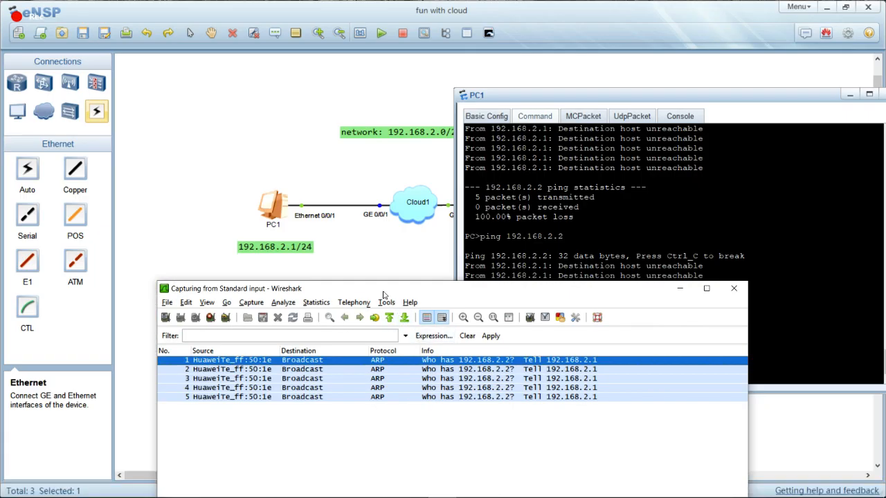
left_click_drag(386, 290, 223, 277)
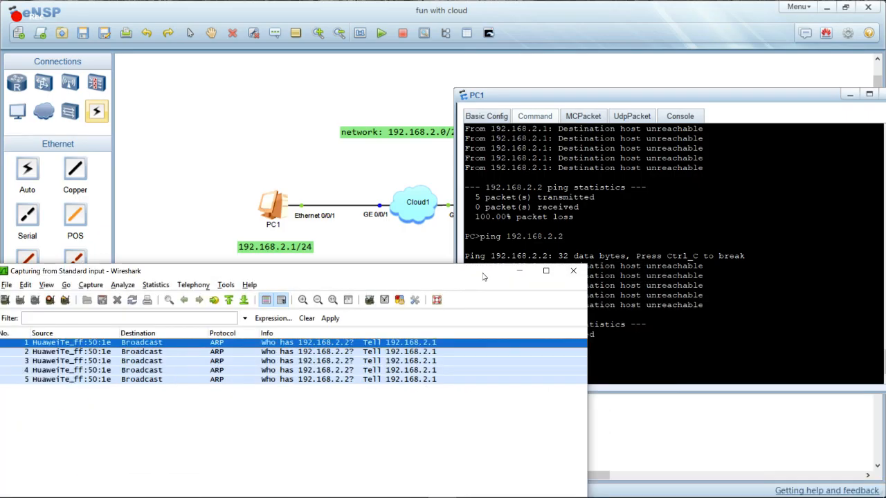
Ping 192.168.2.2 from PC1's command line with the GE 0/0/1 capture in view.
left_click(484, 277)
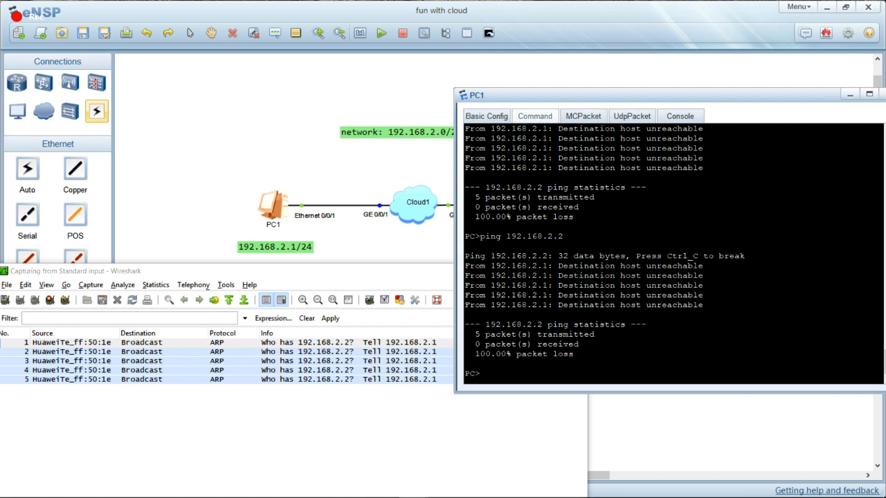
key("Up")
key("Return")
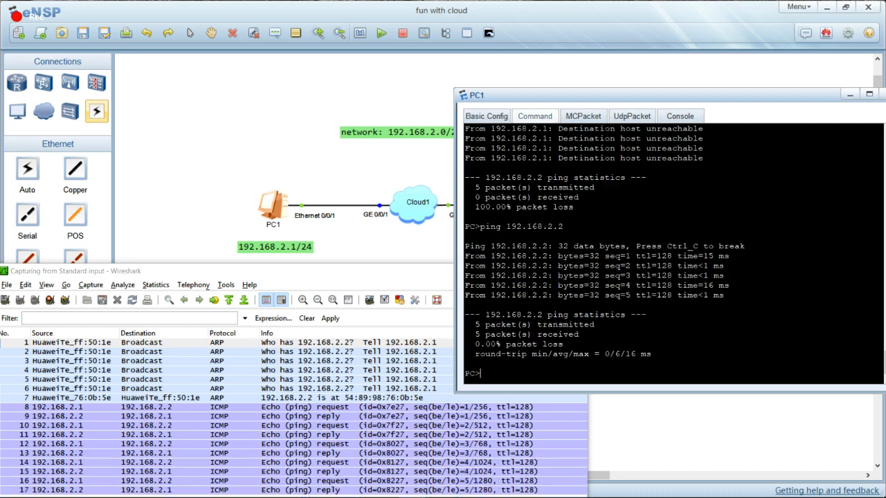
Move PC1's window clear of the topology and reopen Cloud1's settings to review the two-way port mapping.
left_click_drag(584, 104, 685, 122)
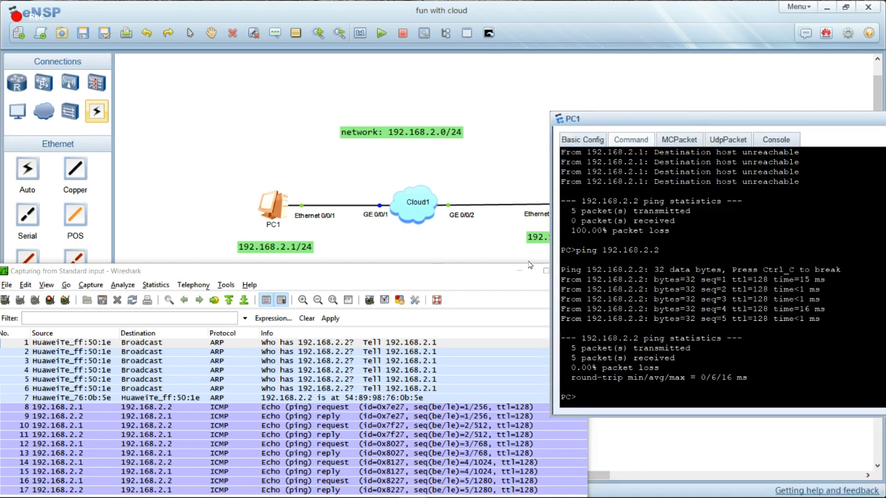
double_click(410, 212)
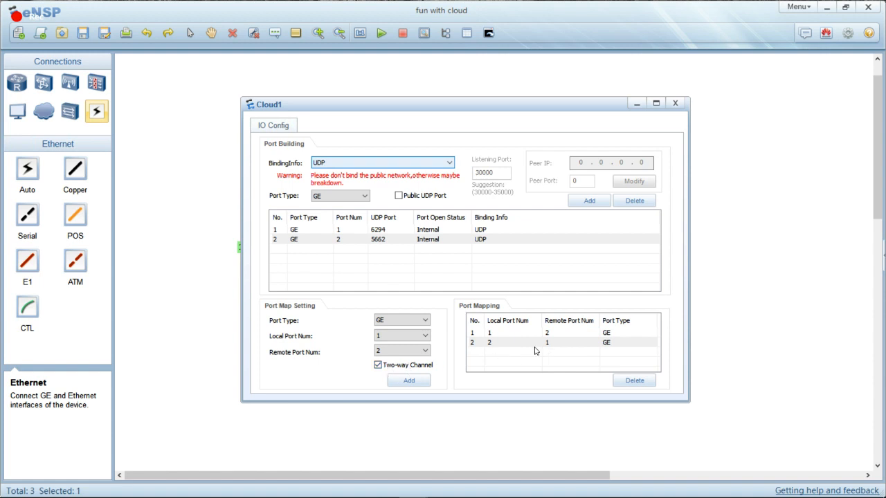
left_click_drag(503, 110, 463, 176)
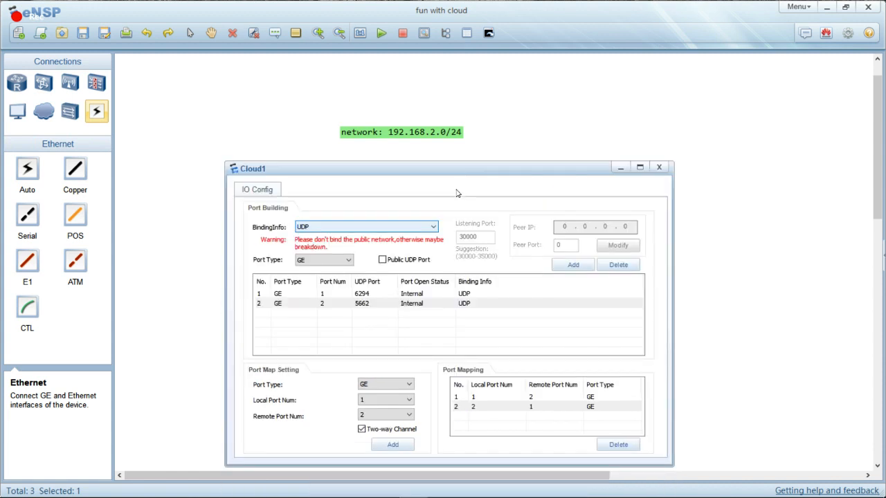